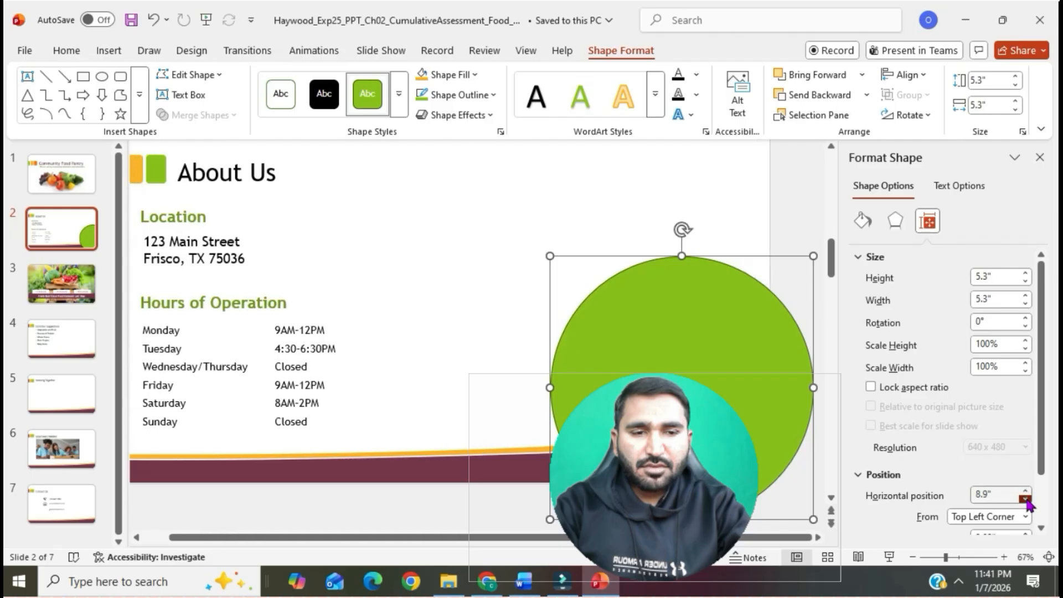
- Set the green oval's horizontal position on slide 2 to 7" from the top left corner
left_click(1026, 498)
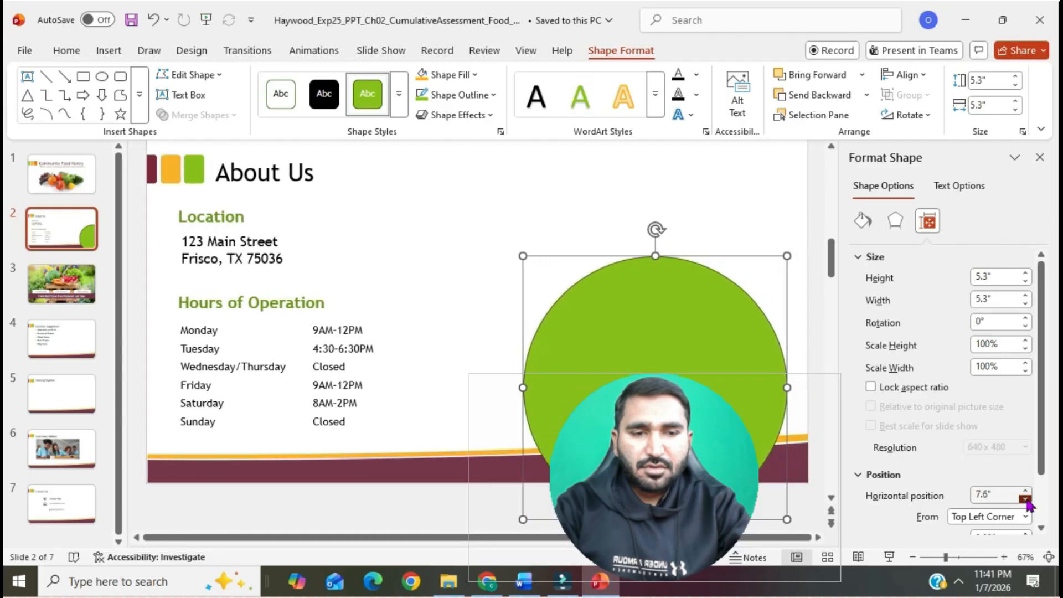
left_click(1027, 499)
left_click(1027, 499)
left_click(1026, 499)
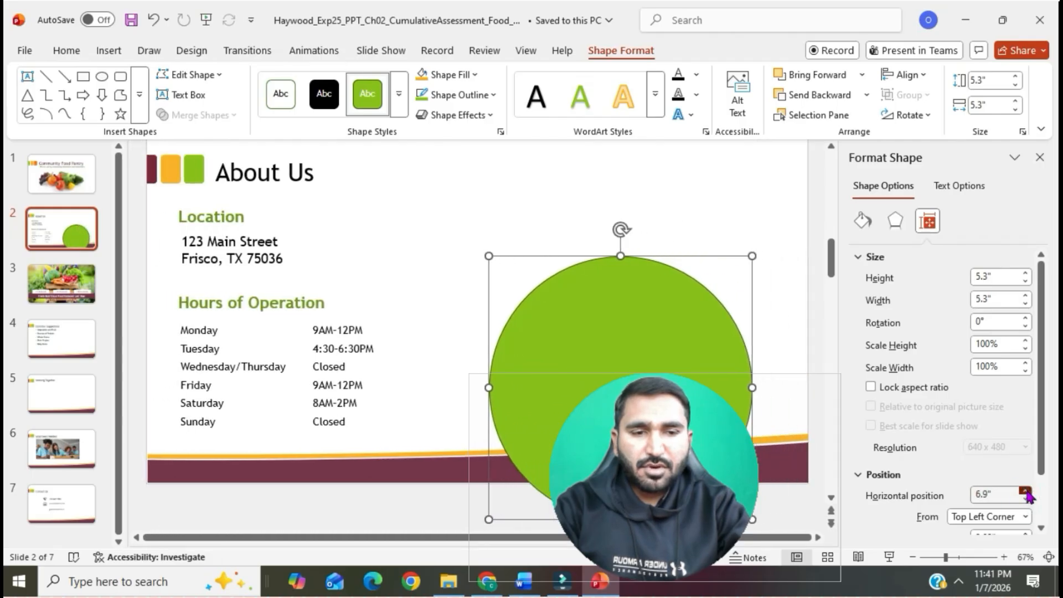
left_click(1027, 491)
- Check the vertical position requirement in the Word instructions, and set the oval's vertical position to 0.85" in PowerPoint
left_click(524, 587)
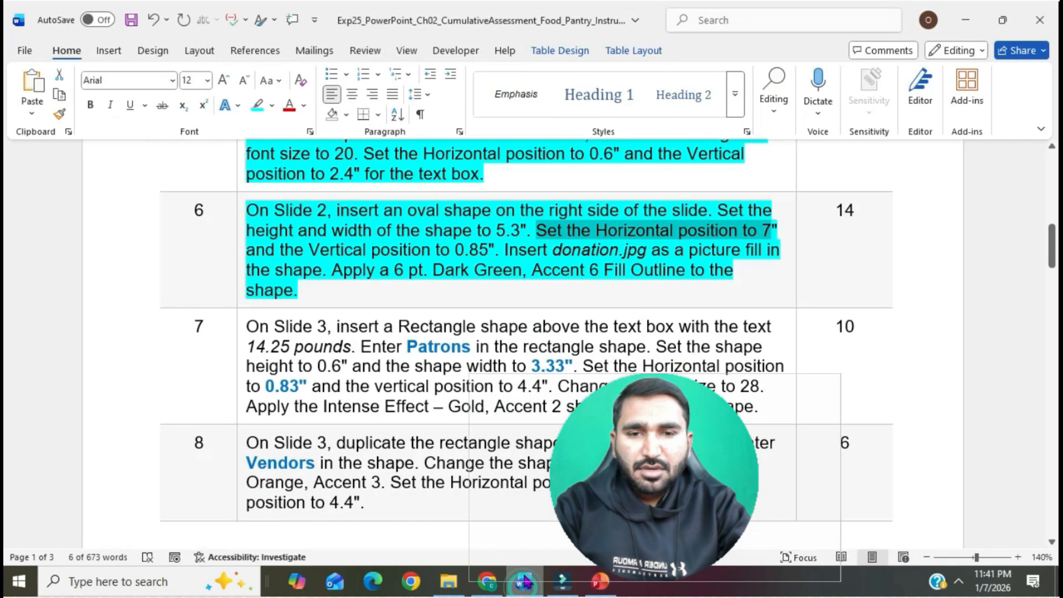
left_click_drag(261, 250, 395, 249)
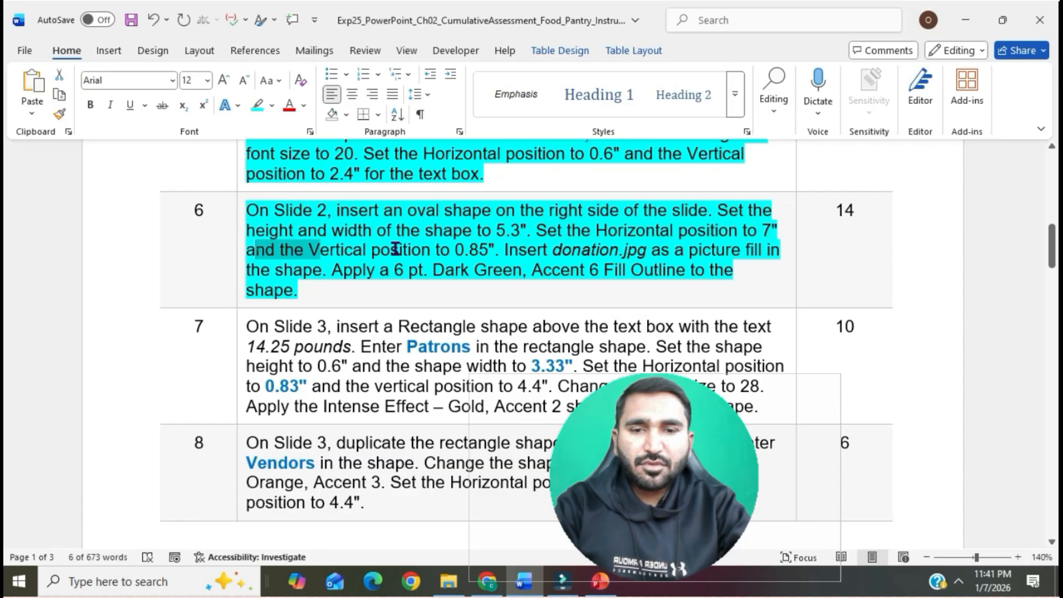
left_click_drag(395, 249, 493, 251)
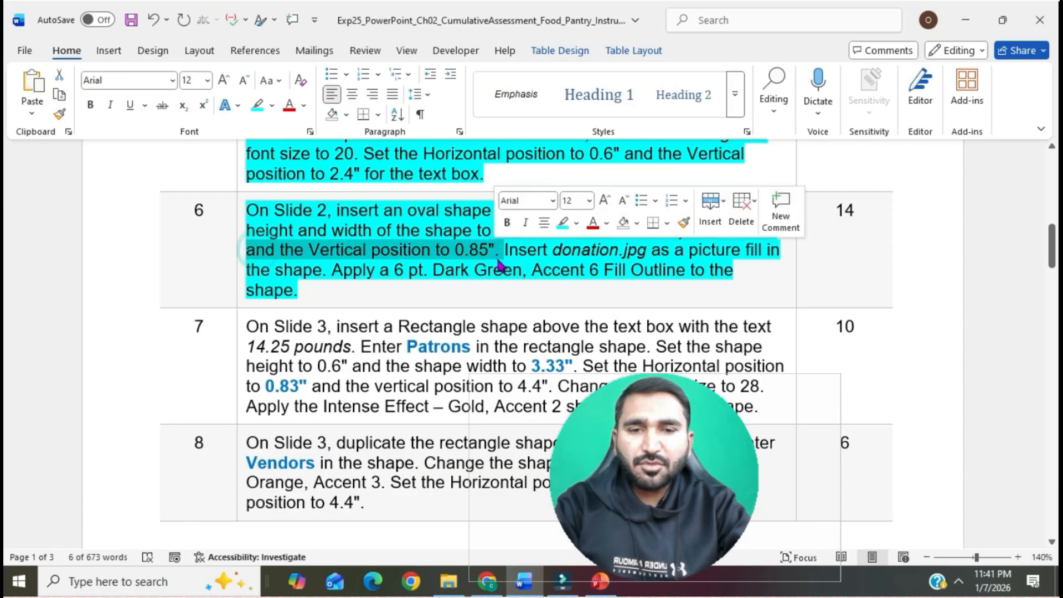
left_click(599, 582)
scroll(923, 507, "down", 2)
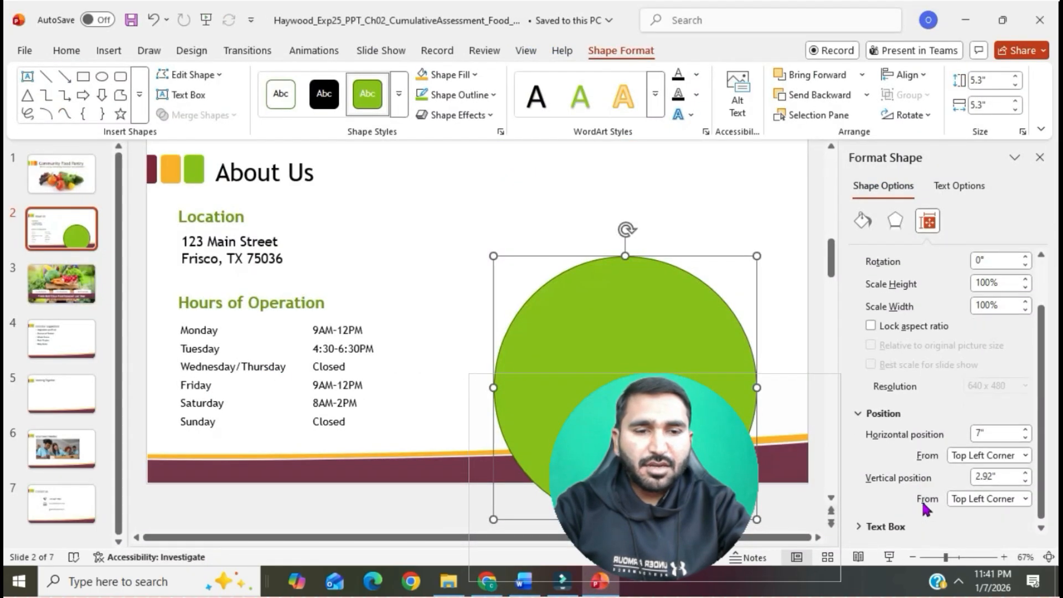
left_click(1025, 481)
left_click(1026, 481)
left_click(1026, 481)
left_click(1025, 481)
left_click(1026, 480)
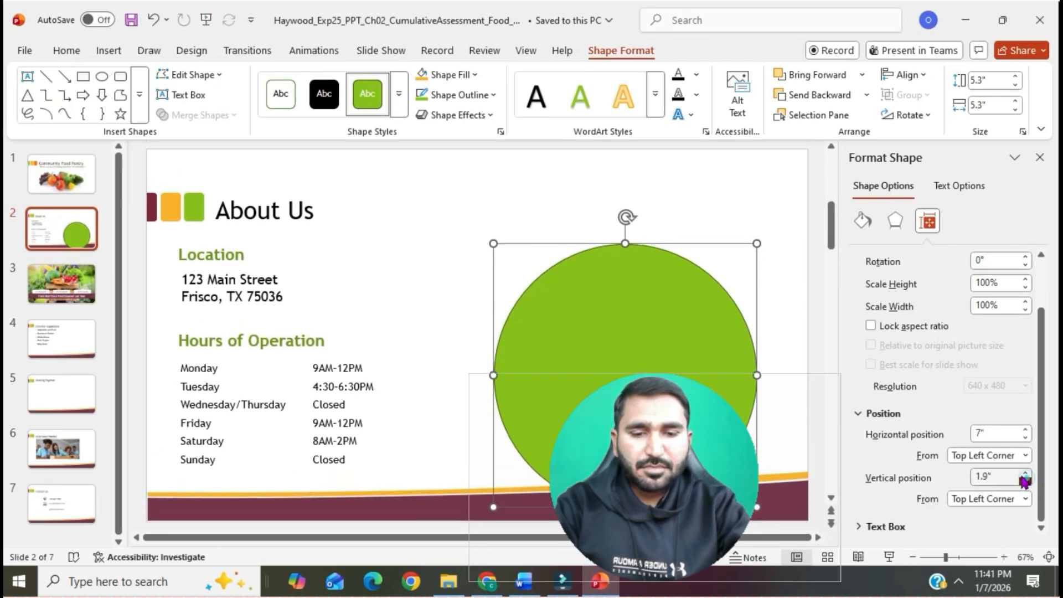
left_click(990, 479)
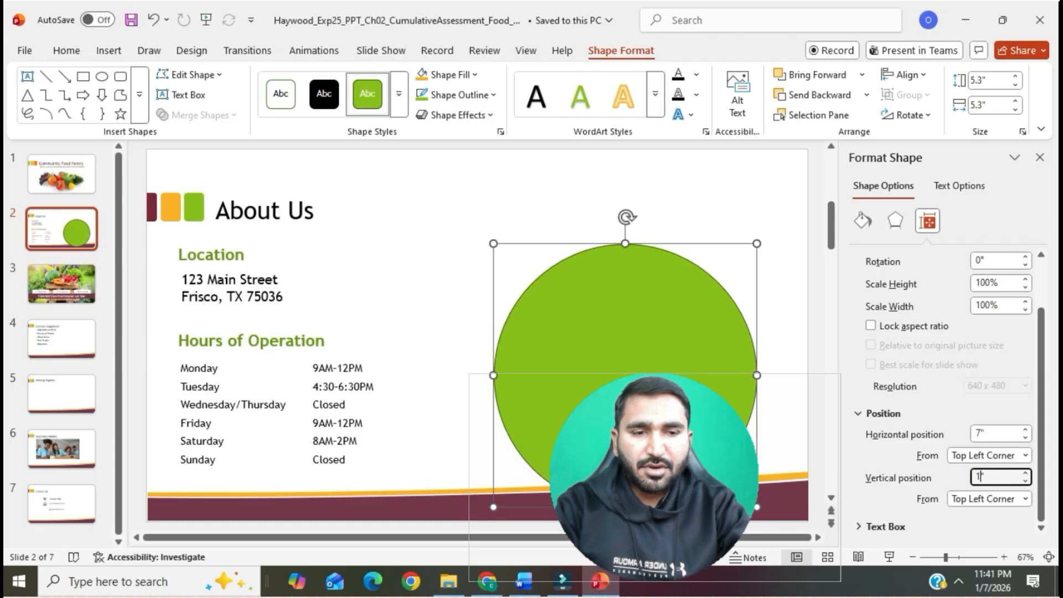
type("0.8")
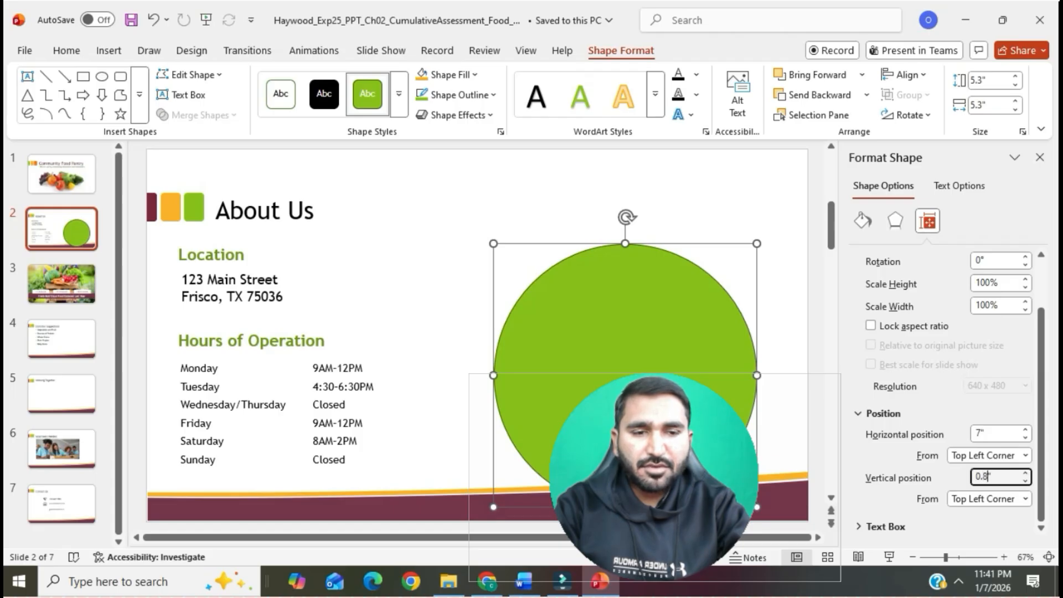
type("5")
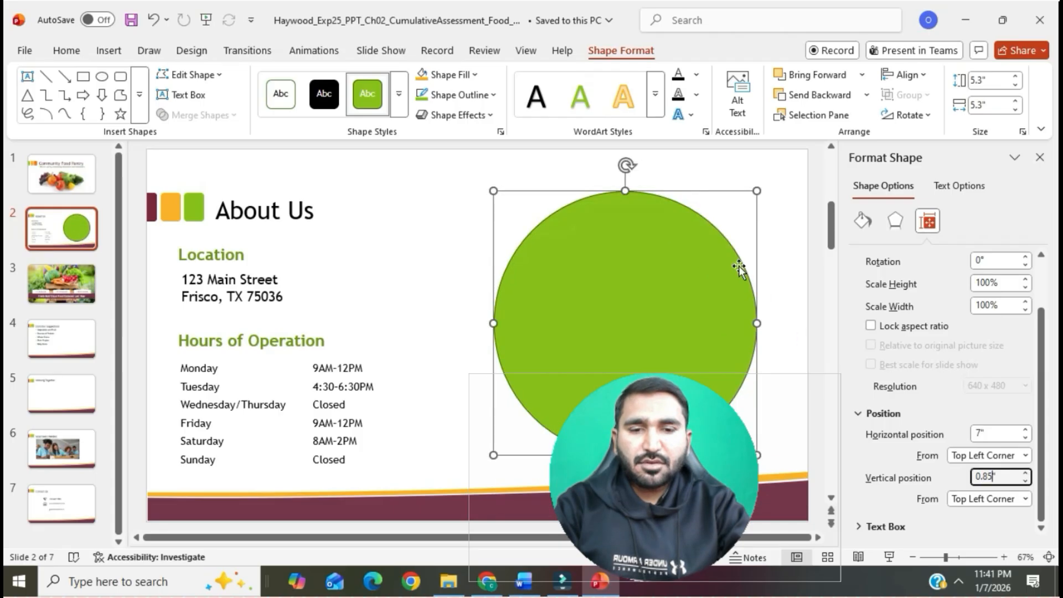
left_click(773, 230)
left_click(1041, 159)
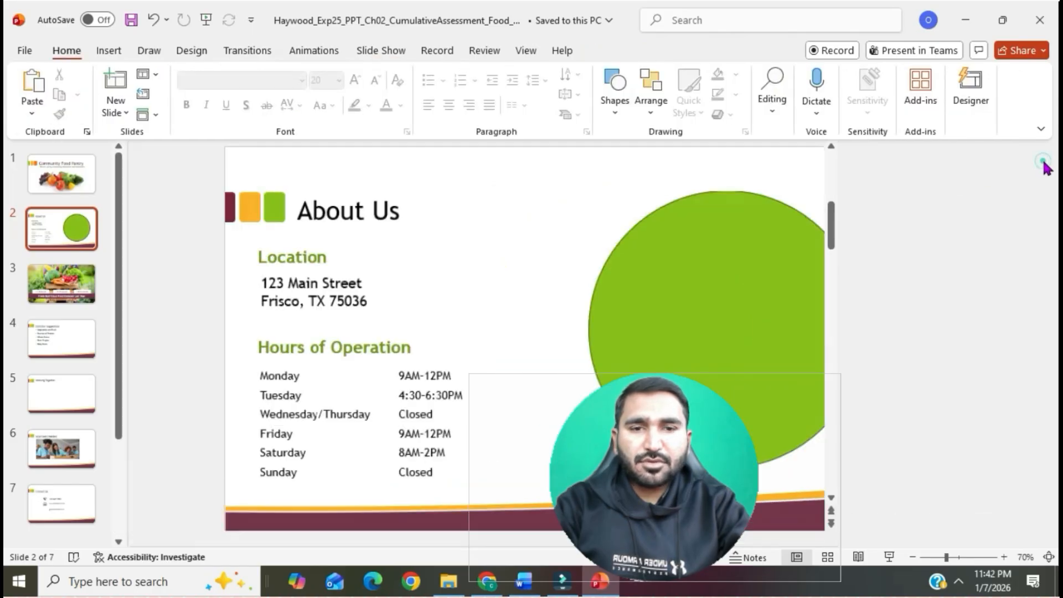
- Check the picture fill requirement in the Word instructions, and switch the oval on slide 2 in PowerPoint to a picture or texture fill
left_click(526, 581)
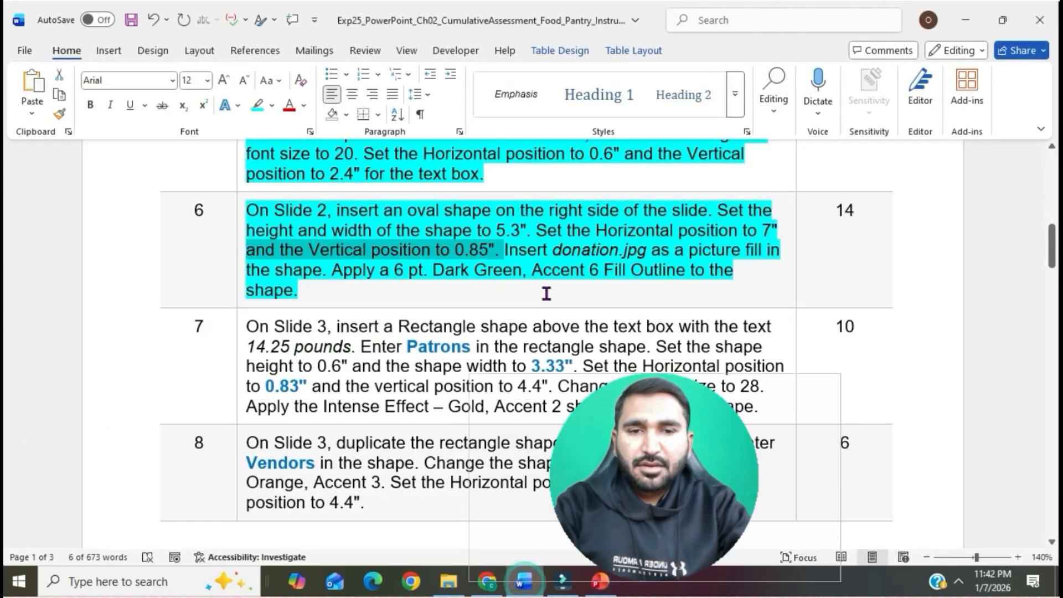
left_click(548, 249)
left_click_drag(507, 248, 326, 272)
key("alt+Tab")
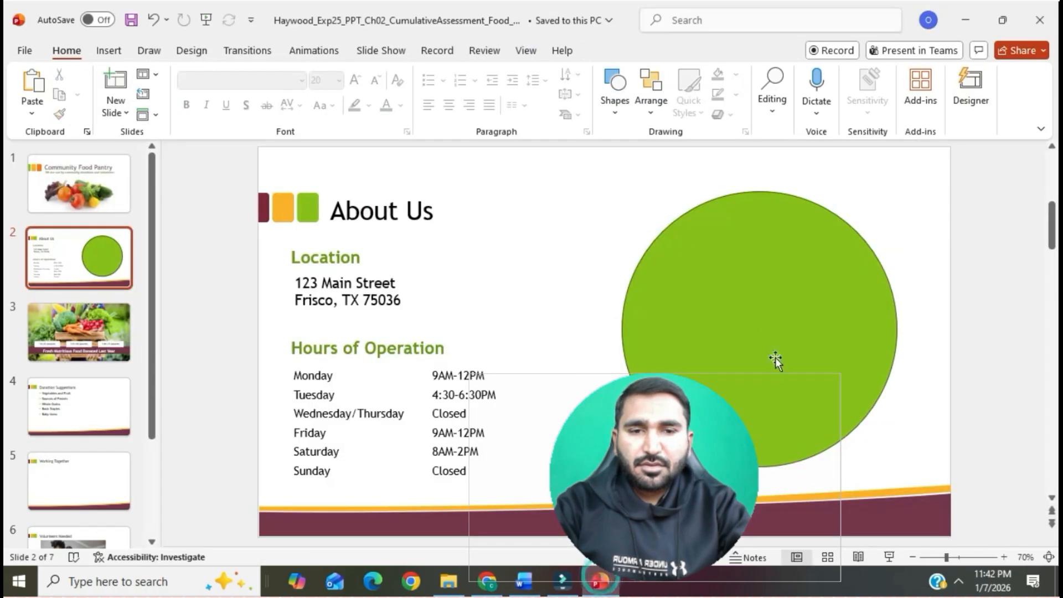
left_click(769, 327)
right_click(769, 327)
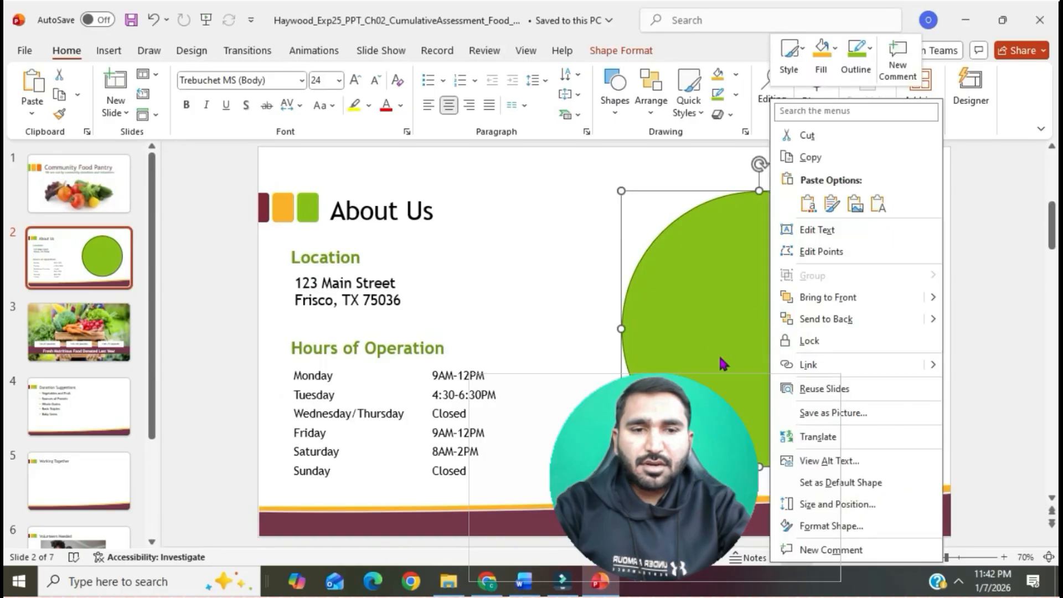
left_click(828, 526)
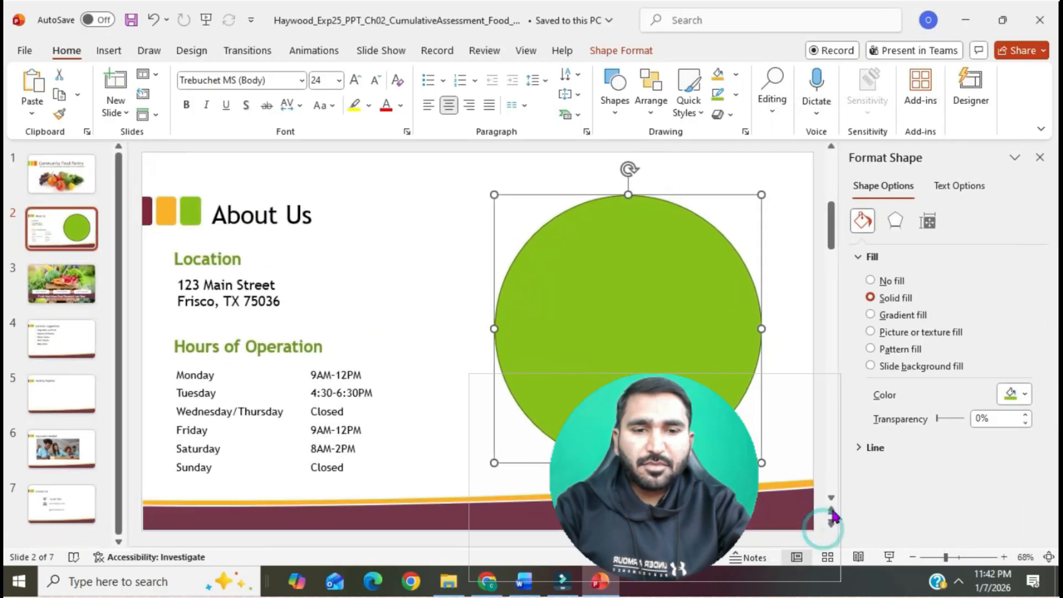
left_click(871, 333)
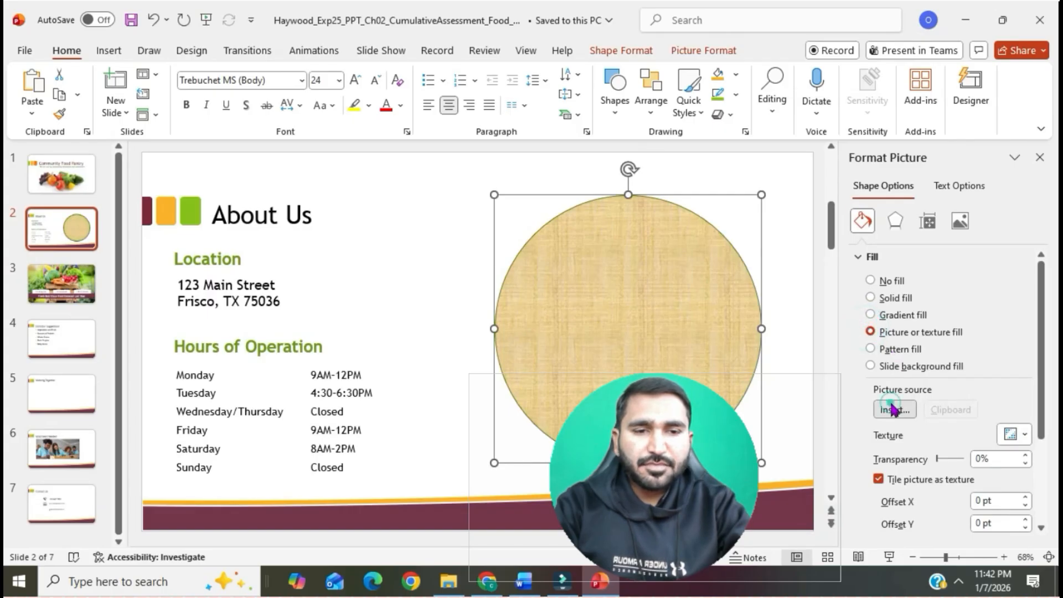
- Fill the oval with the Donation picture from the Exp25_PowerPoint_Ch02 folder under 2025 > Powerpoint on Local Disk (D:)
left_click(893, 410)
left_click(346, 231)
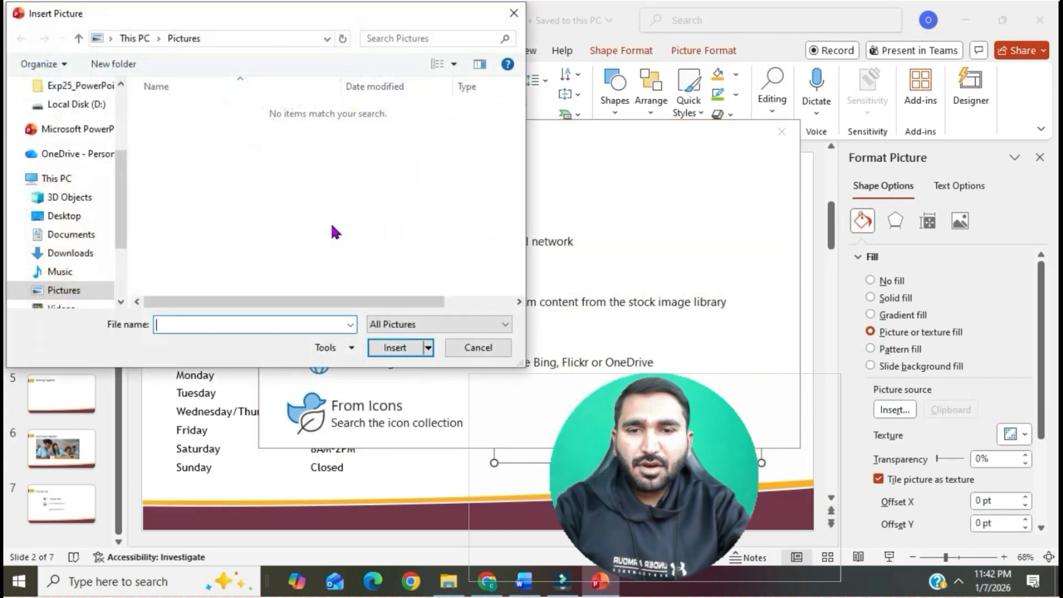
left_click(57, 178)
double_click(231, 284)
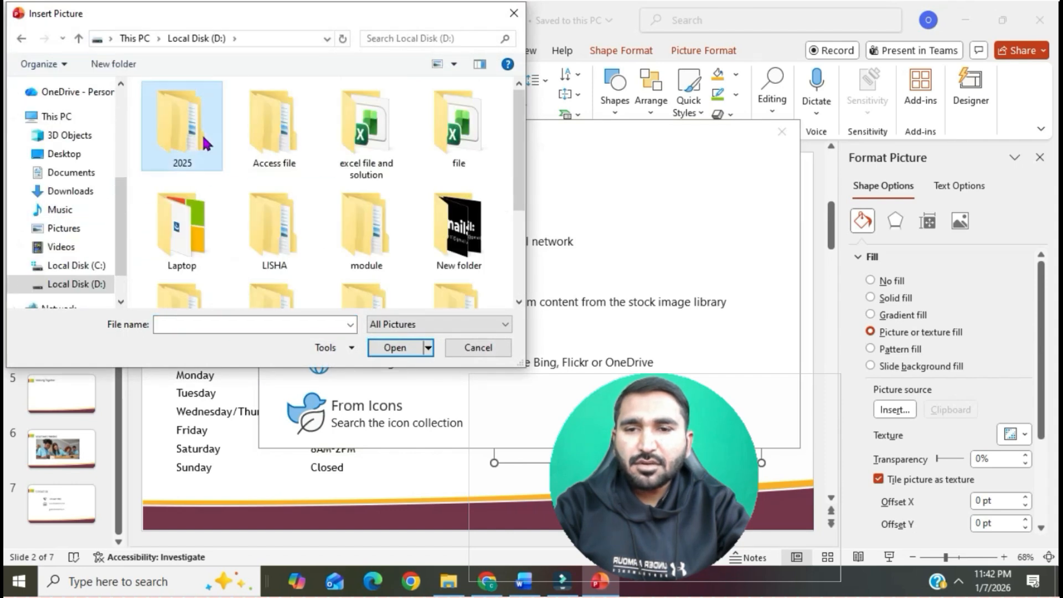
double_click(205, 143)
double_click(201, 141)
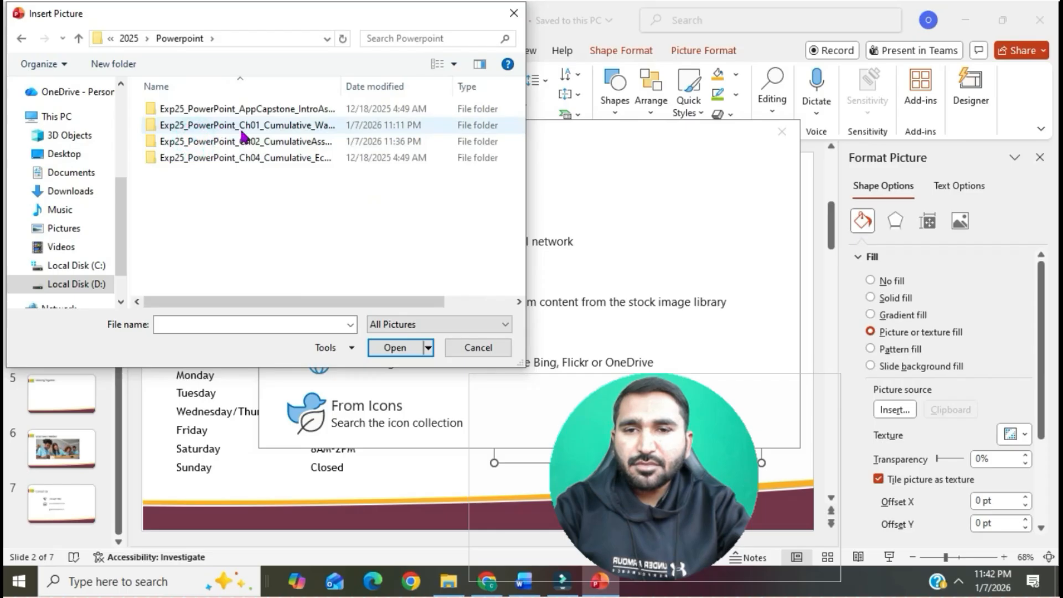
double_click(265, 142)
left_click(204, 145)
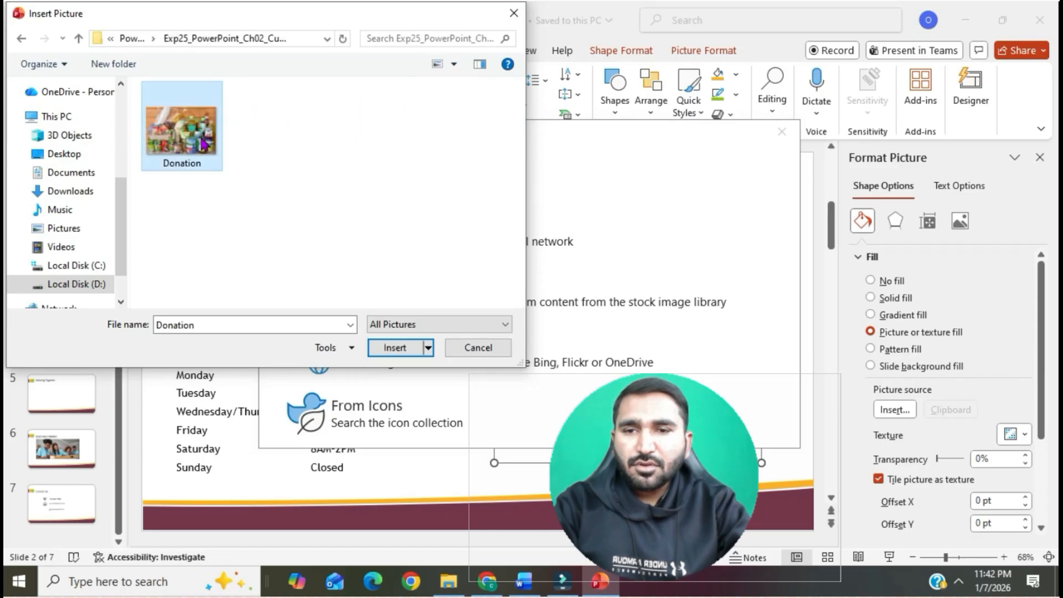
left_click(414, 348)
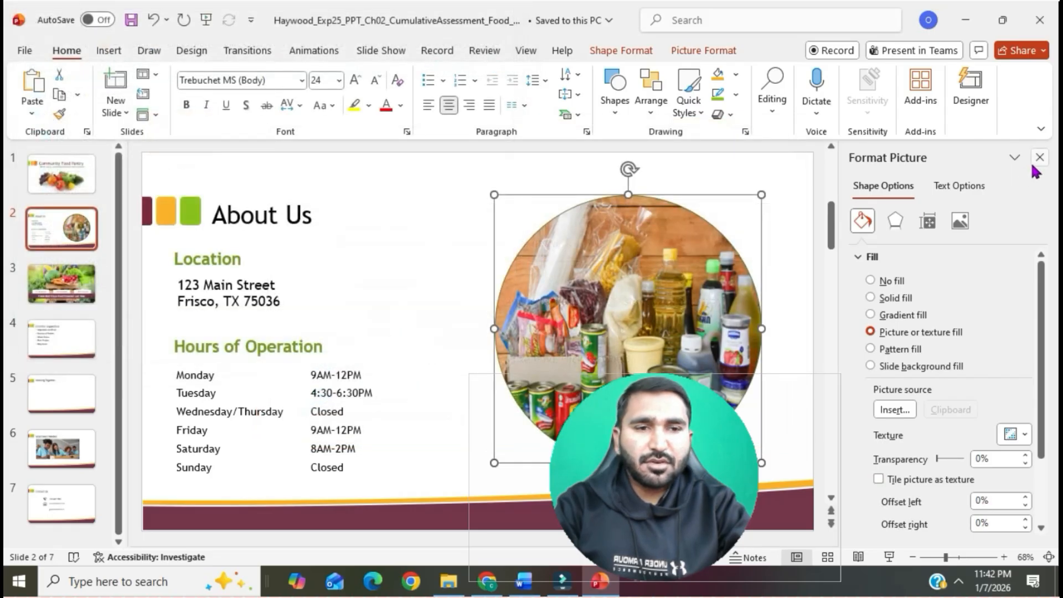
left_click(1040, 157)
left_click(957, 238)
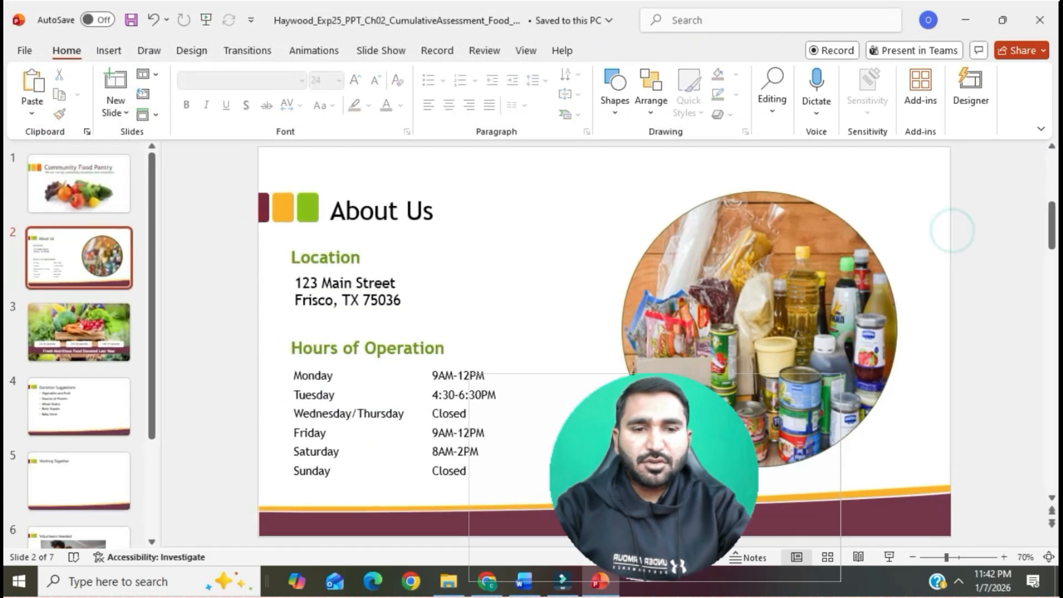
- Review the outline requirement in item 6 of the Word instructions, and select the picture-filled oval on slide 2 in PowerPoint for border formatting
left_click(529, 590)
left_click_drag(332, 271, 527, 288)
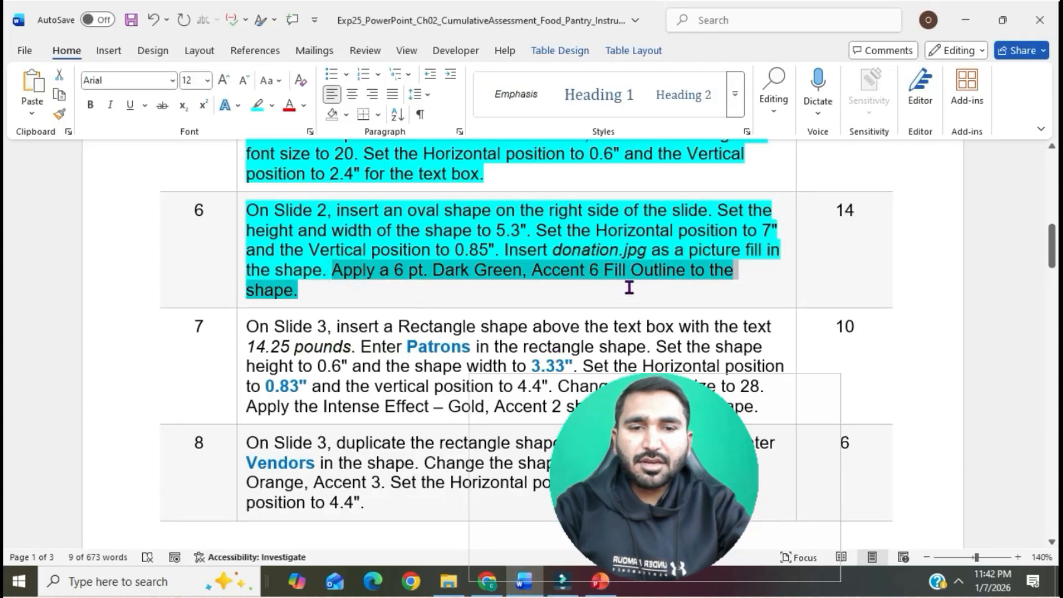
left_click(600, 582)
left_click(736, 291)
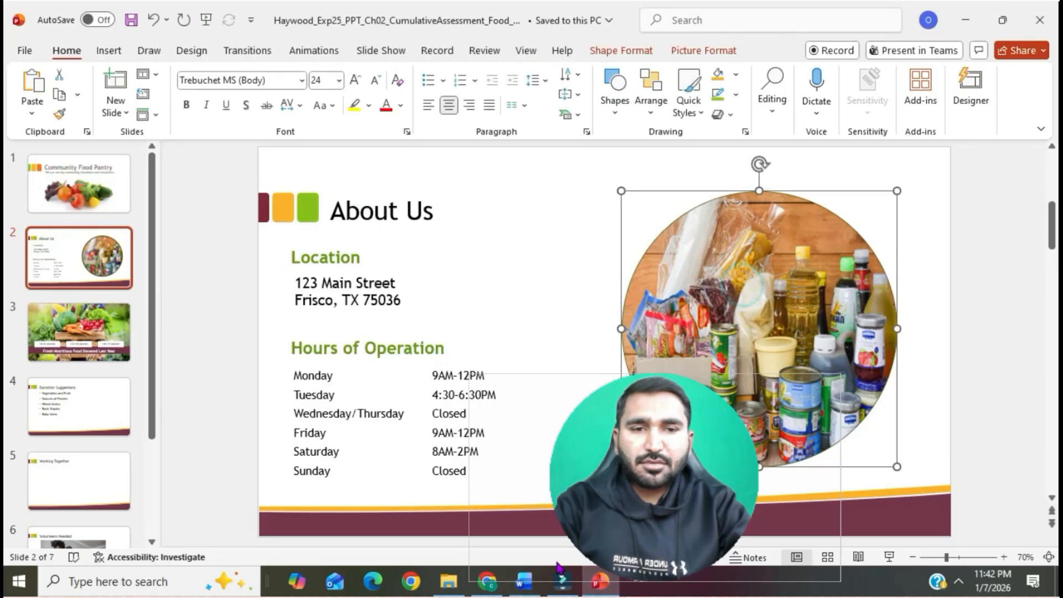
left_click(523, 582)
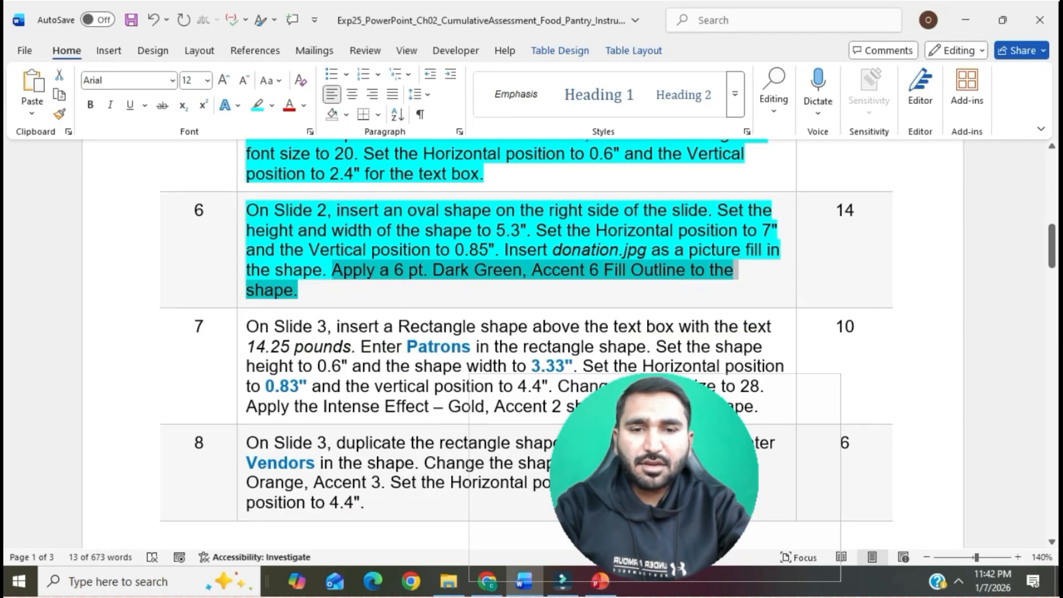
left_click(599, 581)
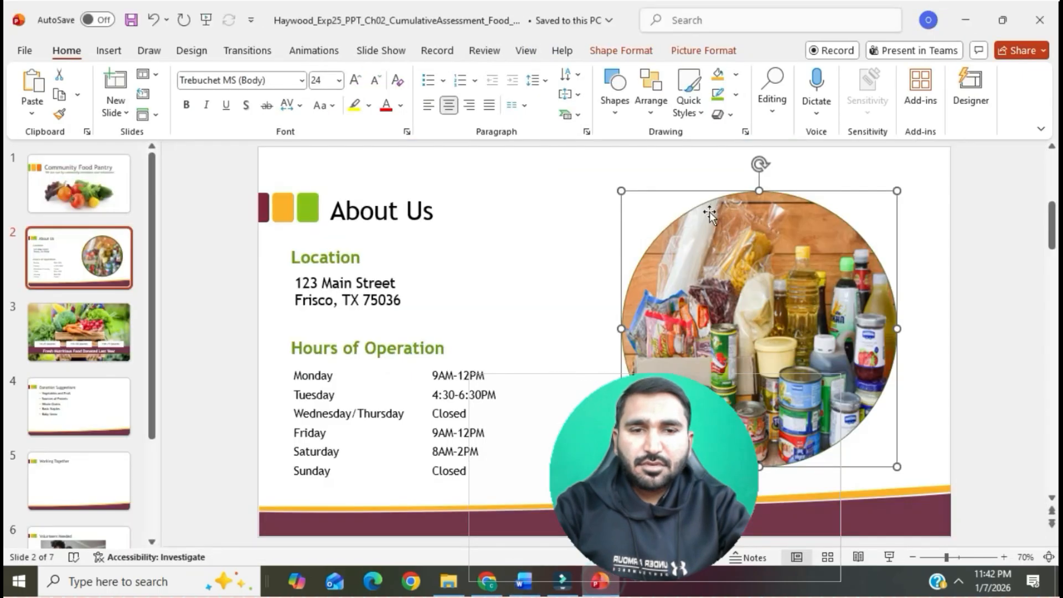
left_click(719, 56)
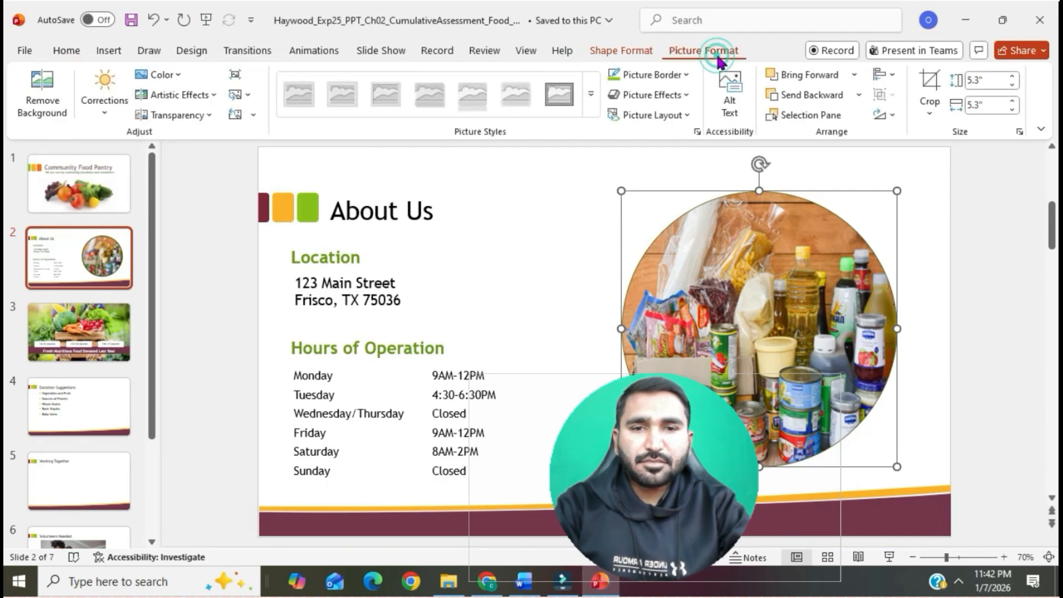
left_click(524, 582)
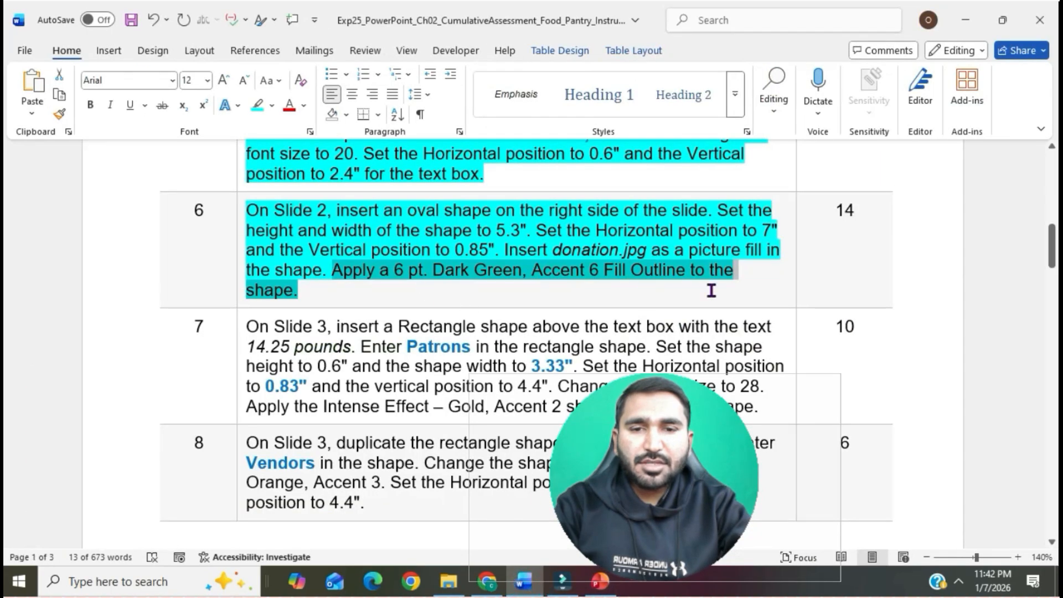
left_click(599, 582)
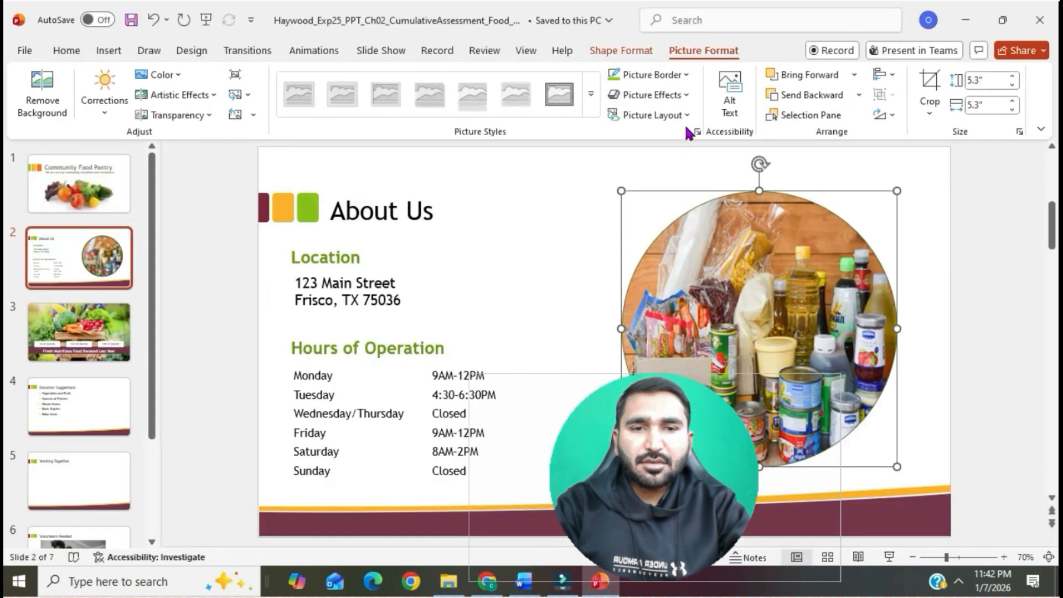
- Apply a Dark Green, Accent 6 border to the picture-filled oval and set the border weight to 4½ pt
left_click(687, 75)
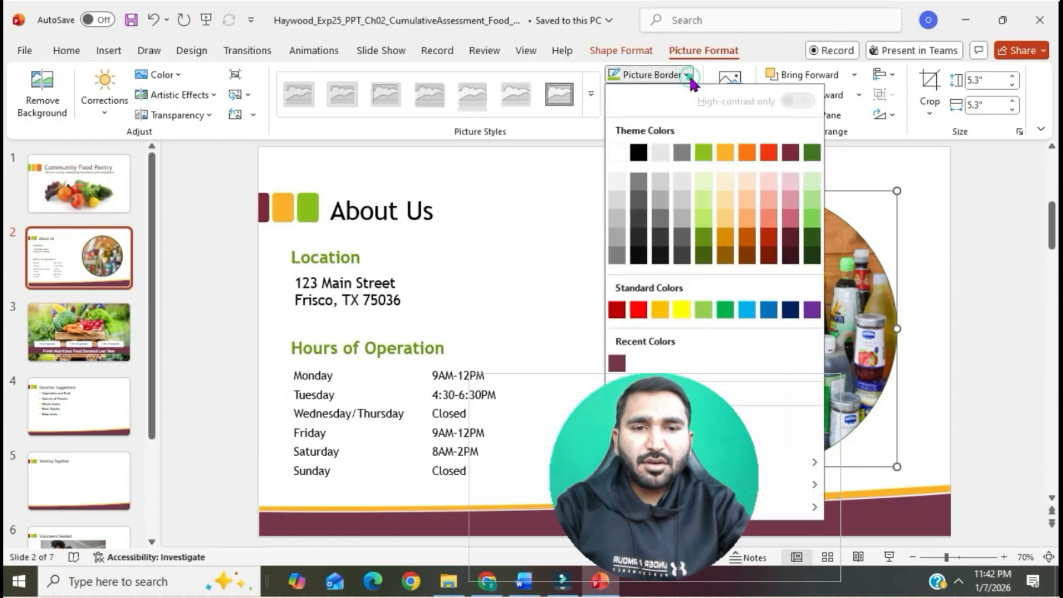
left_click(812, 157)
left_click(689, 76)
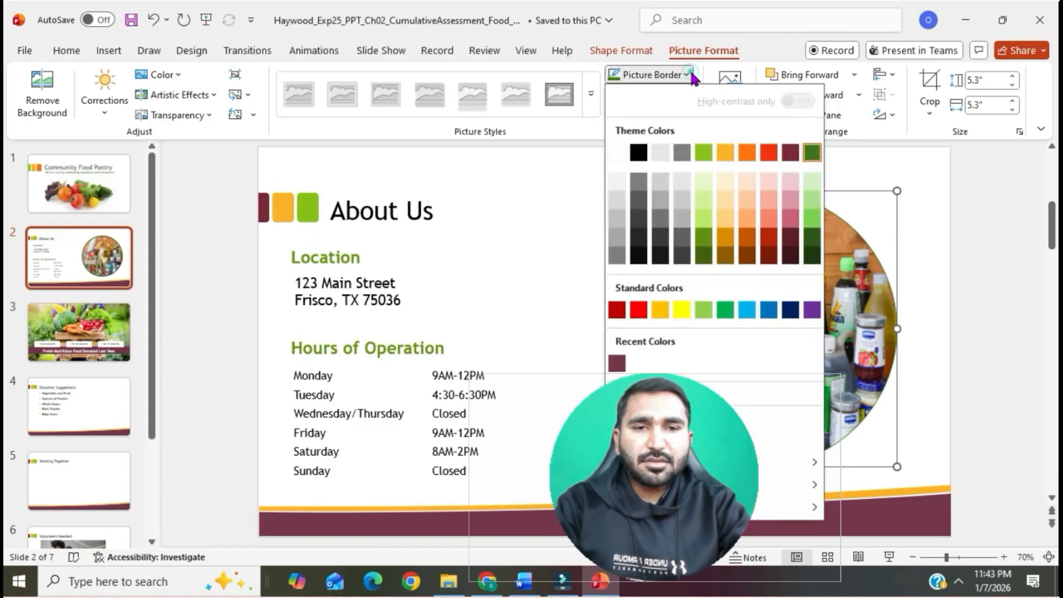
mouse_move(808, 462)
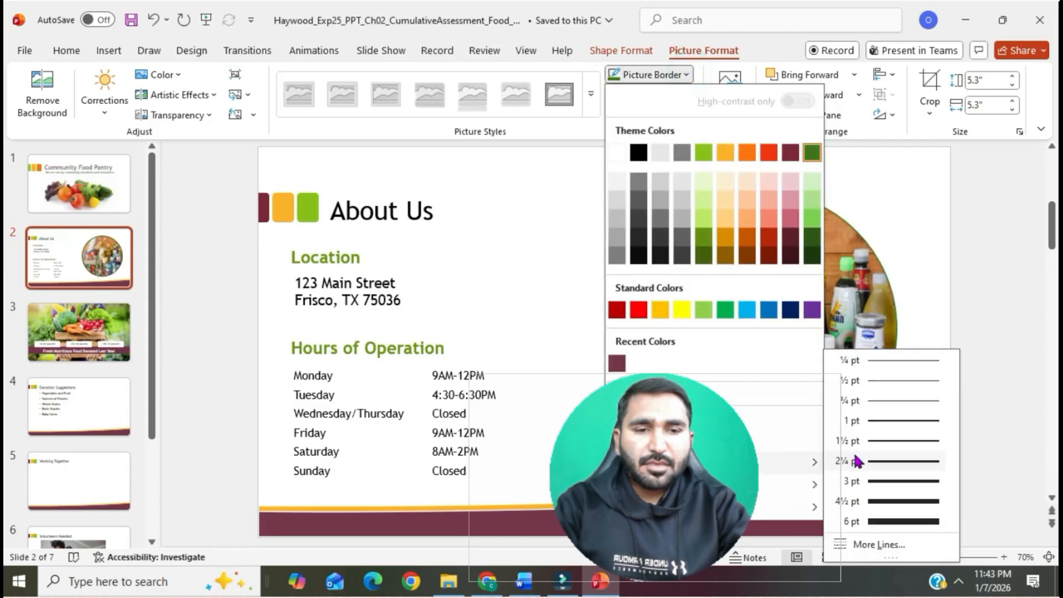
left_click(876, 502)
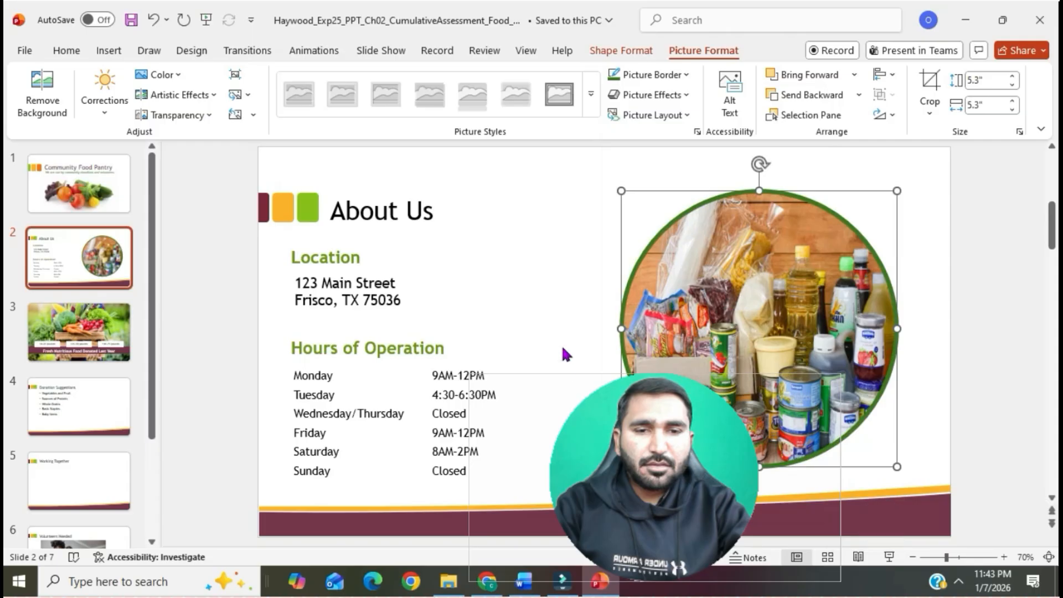
left_click(565, 353)
- Switch to the Word instructions and read item 7 about the rectangle shape on Slide 3
left_click(523, 582)
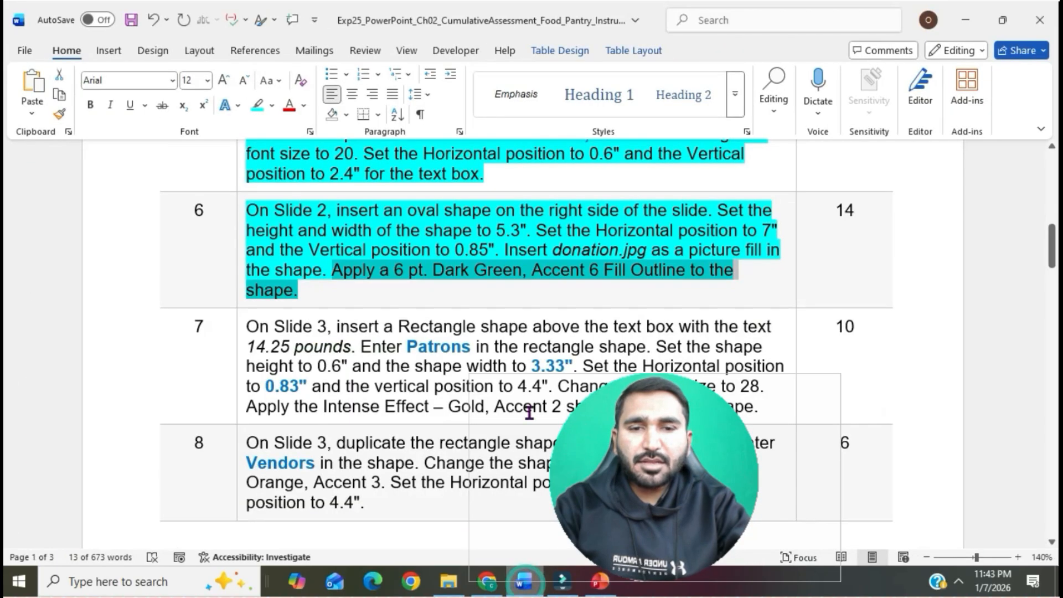
left_click(487, 290)
scroll(487, 360, "down", 3)
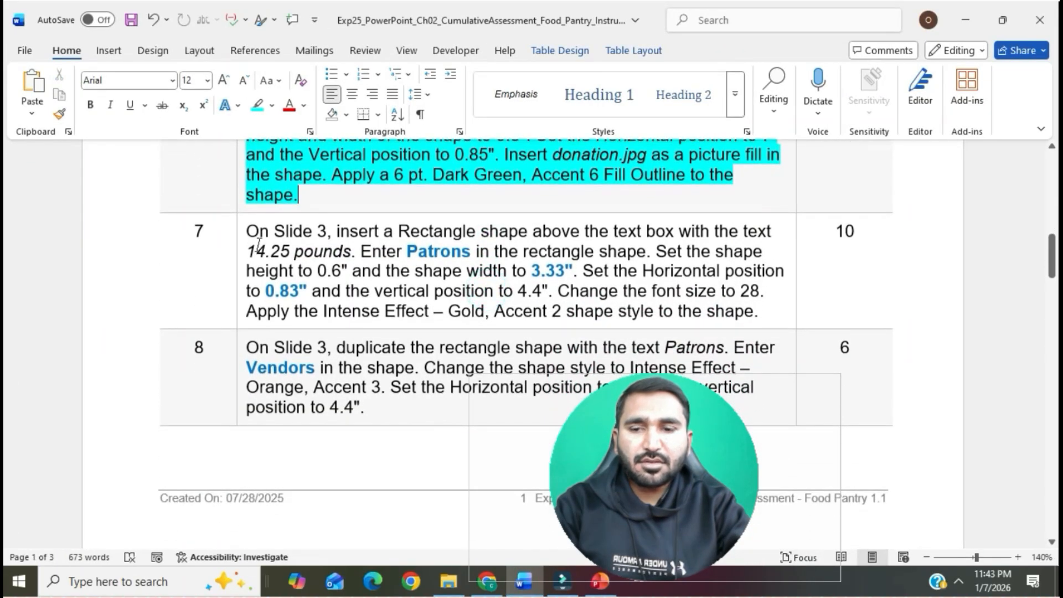
- Highlight item 7 in the Word instructions in the same colour as item 6, and select its sentence about inserting the Slide 3 rectangle
left_click(236, 234)
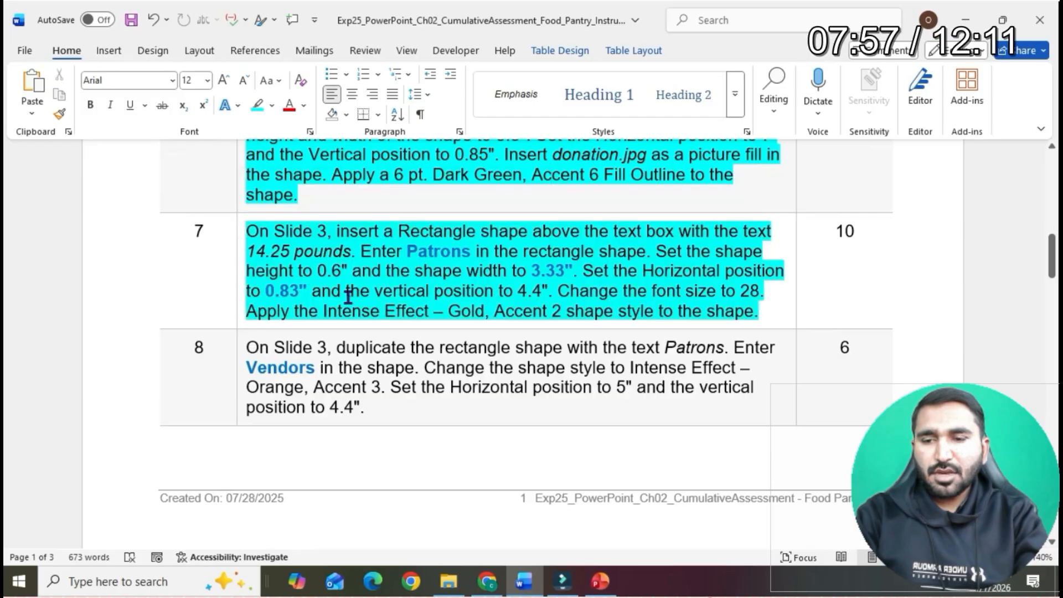
left_click(347, 296)
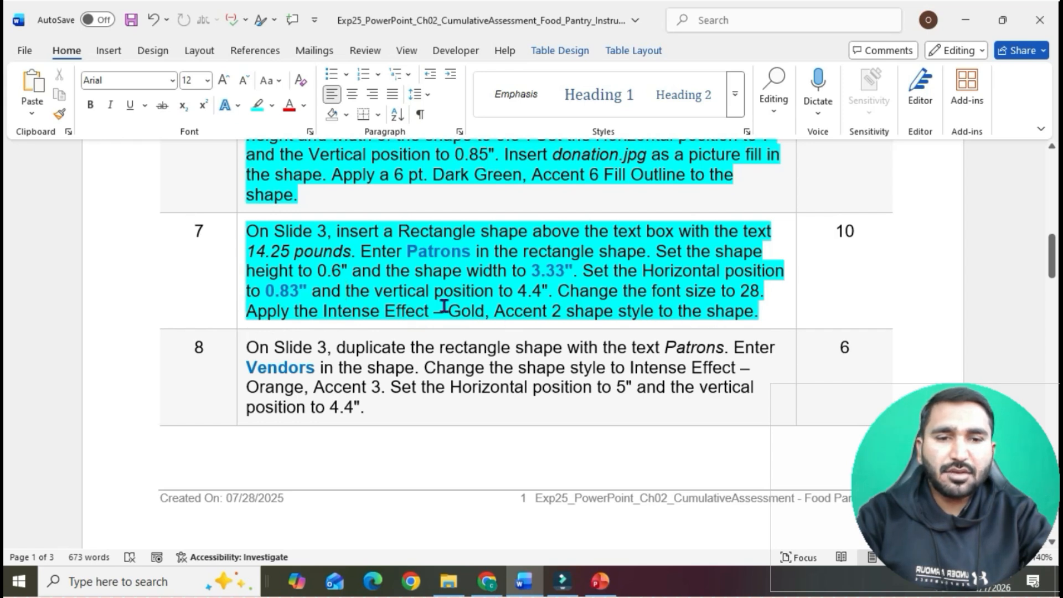
left_click_drag(247, 233, 350, 255)
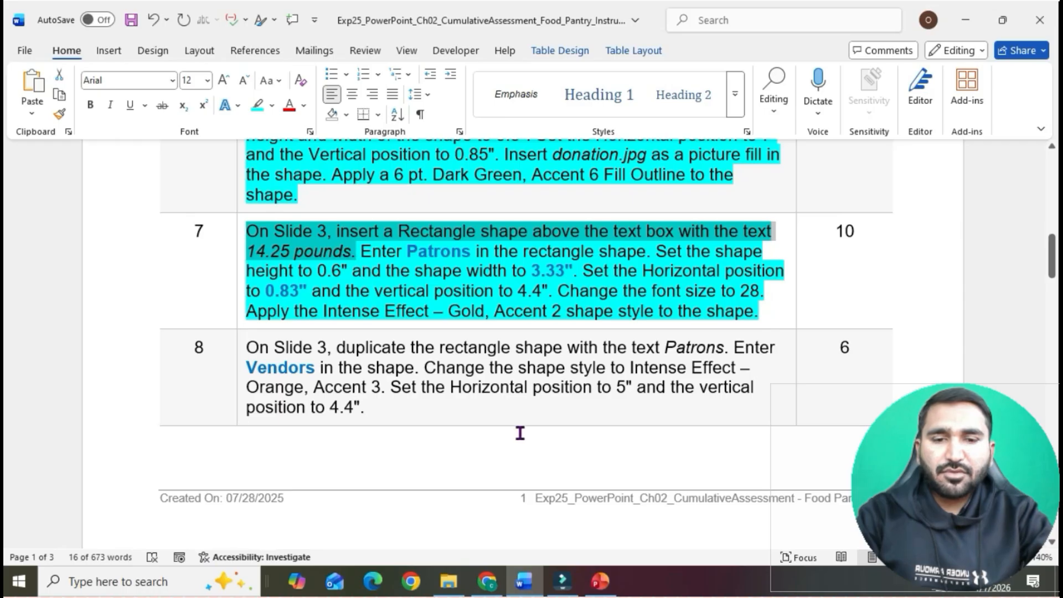
- Switch to PowerPoint and draw a rectangle about 0.49" high and 3.33" wide above the "14.25 pounds" text box on slide 3
left_click(600, 581)
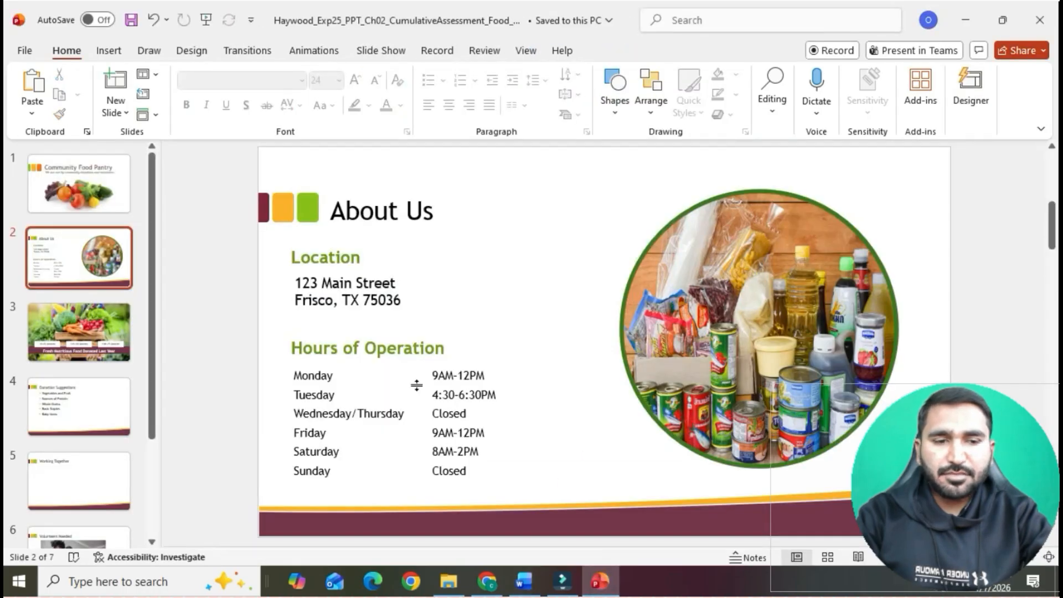
left_click(125, 332)
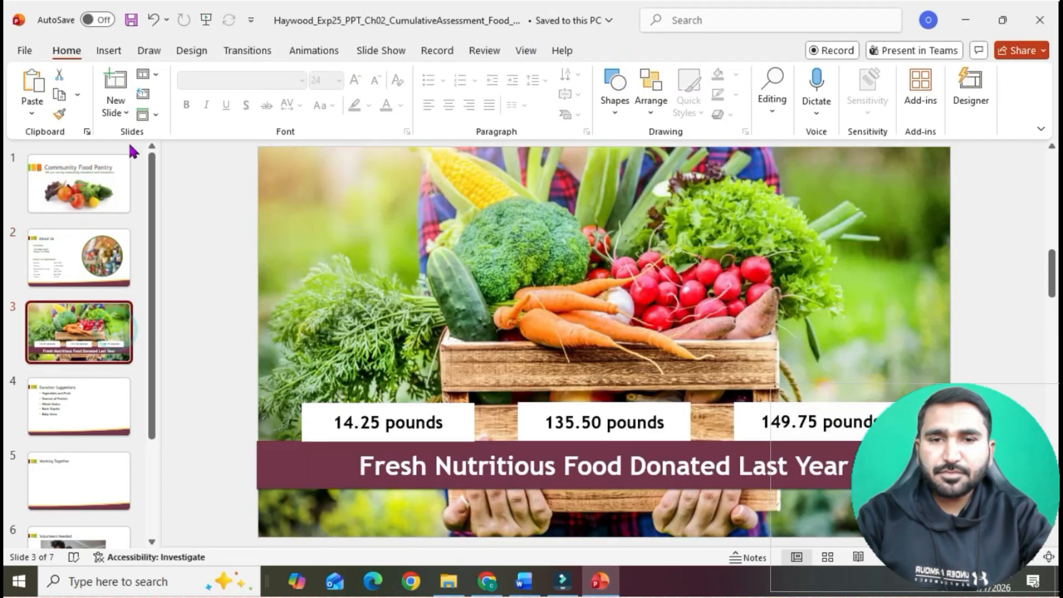
left_click(107, 49)
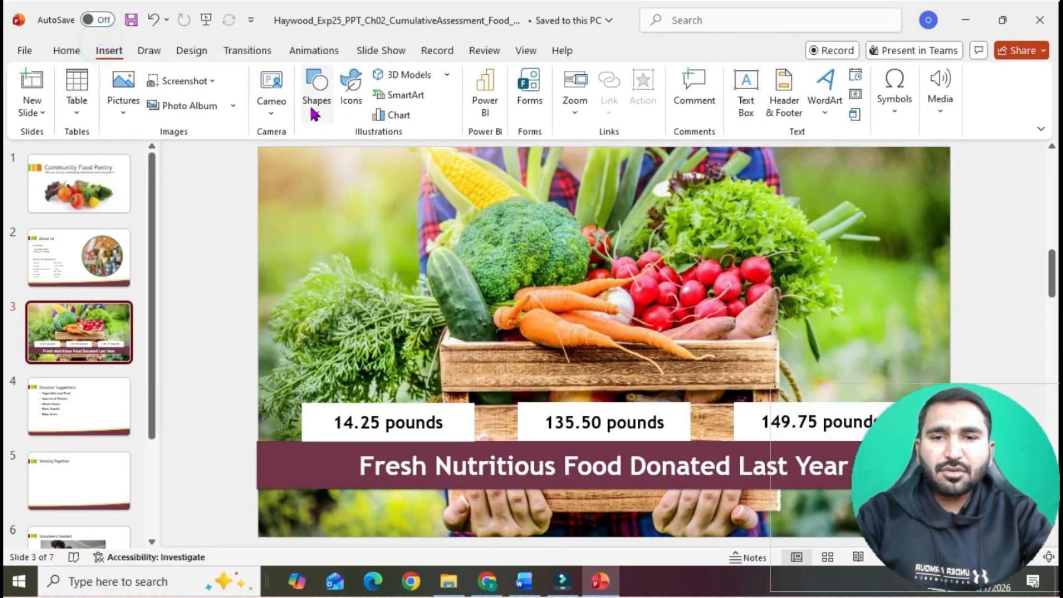
left_click(317, 89)
left_click(371, 162)
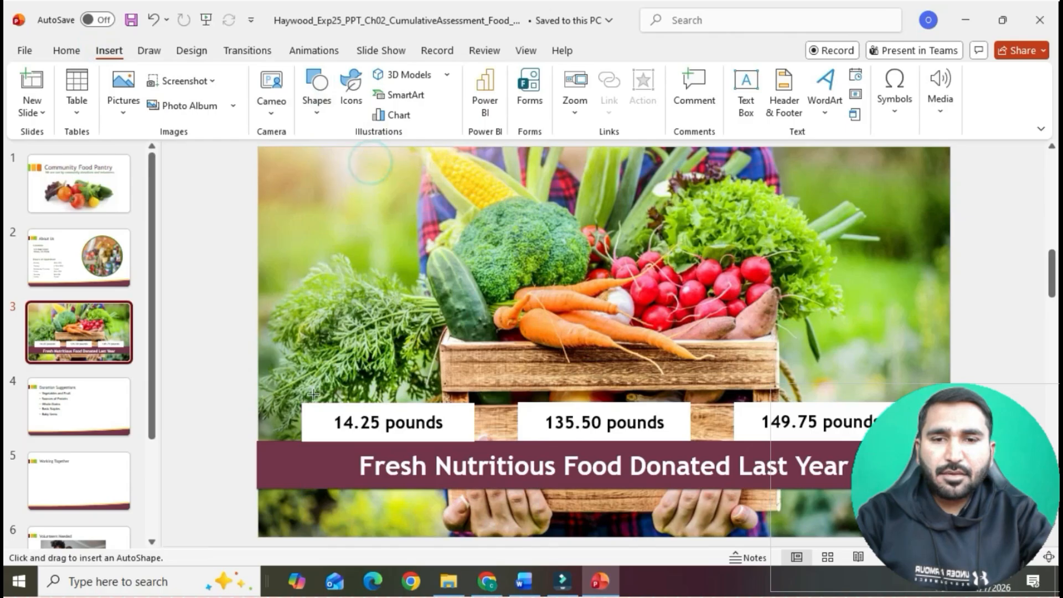
left_click_drag(301, 377, 474, 403)
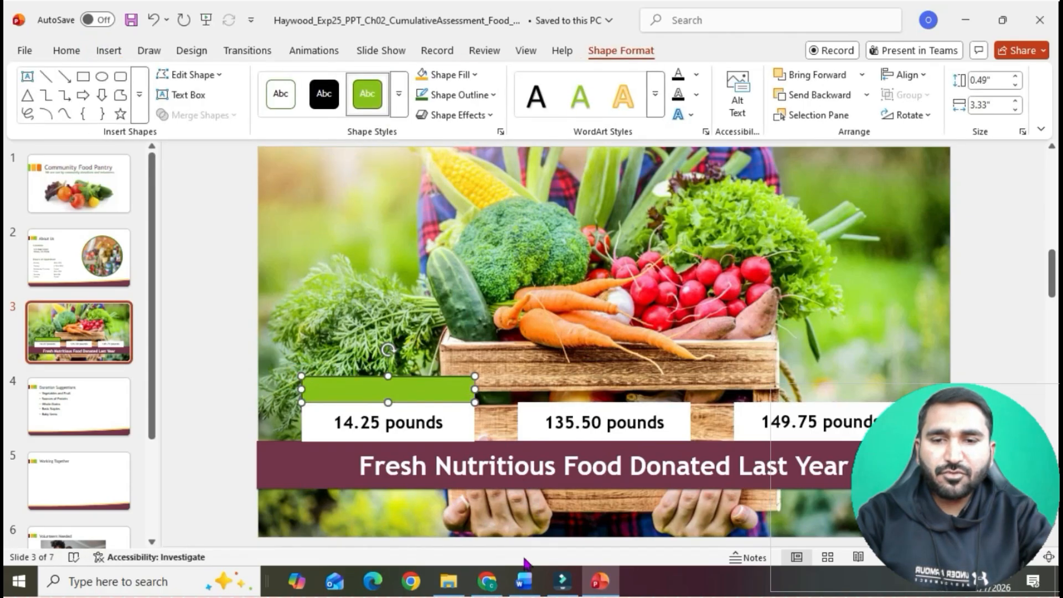
- Copy "Patrons" from item 7 in Word and paste it into the new rectangle in PowerPoint without its bold formatting
left_click(524, 582)
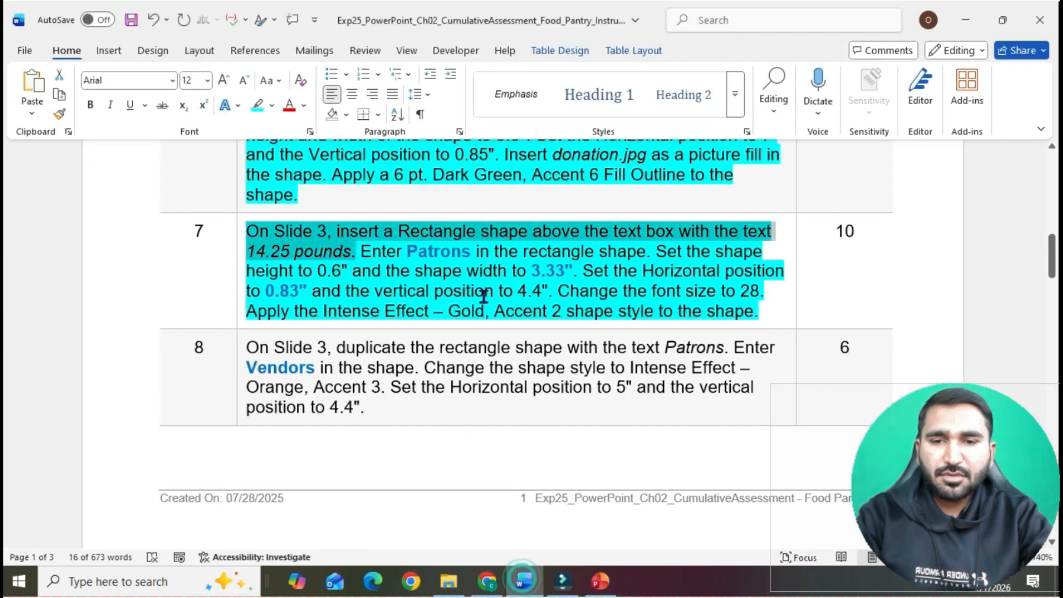
left_click_drag(410, 252, 474, 253)
key("ctrl+c")
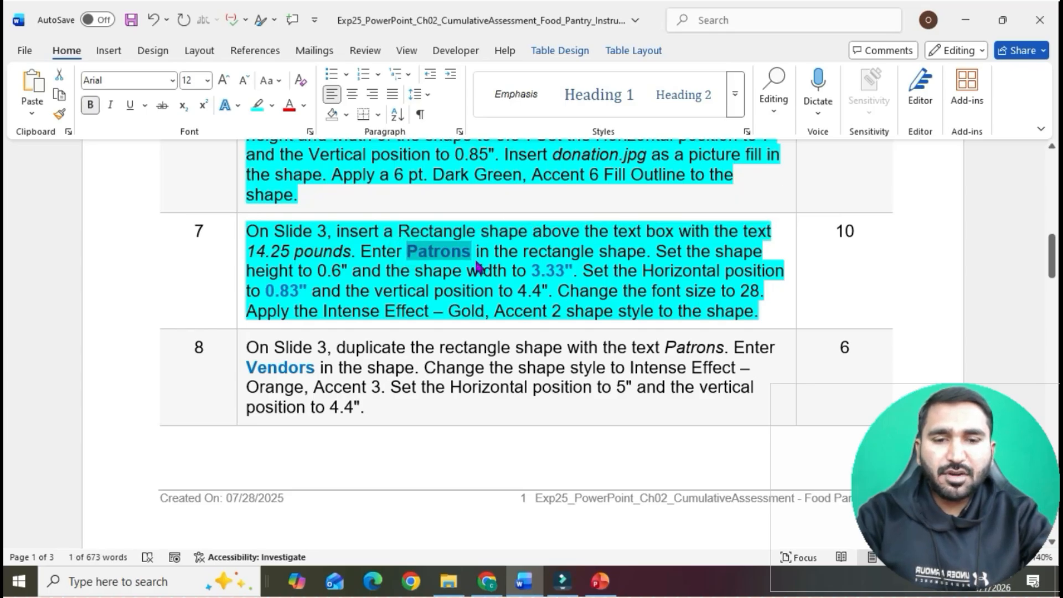
left_click(601, 581)
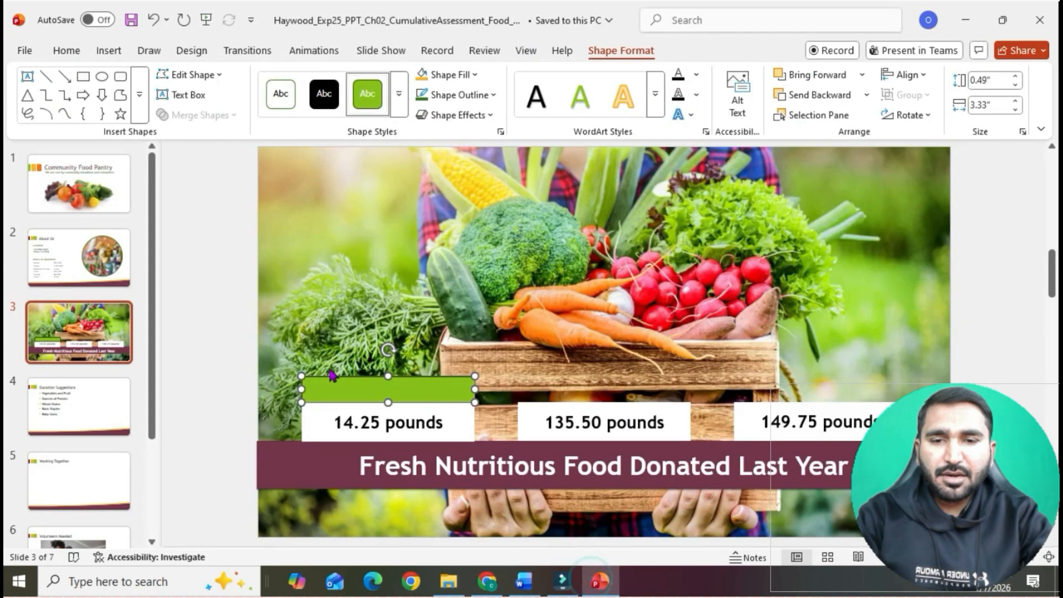
right_click(335, 387)
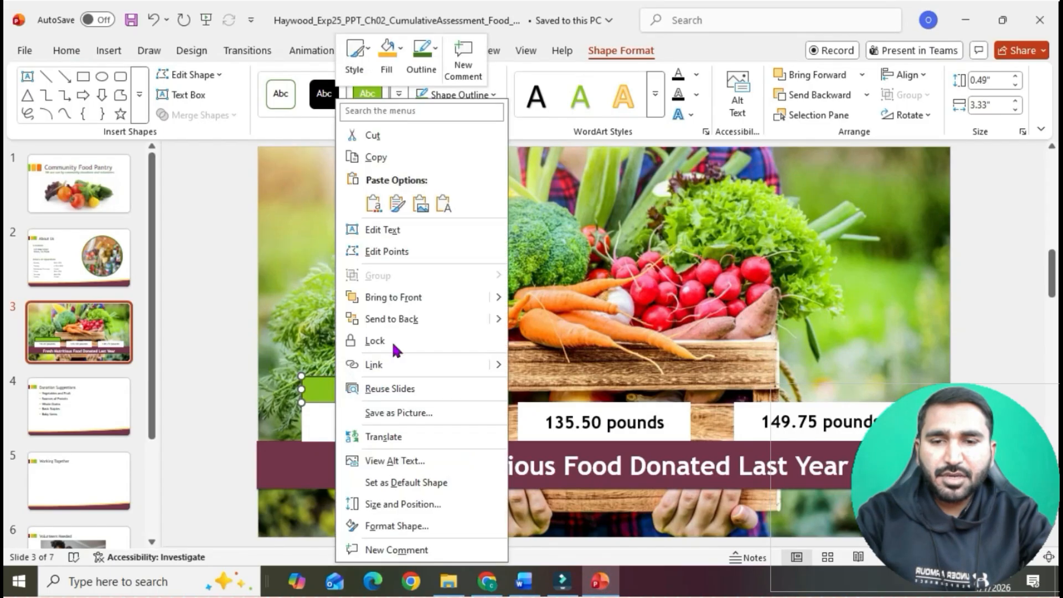
left_click(412, 233)
key("ctrl+v")
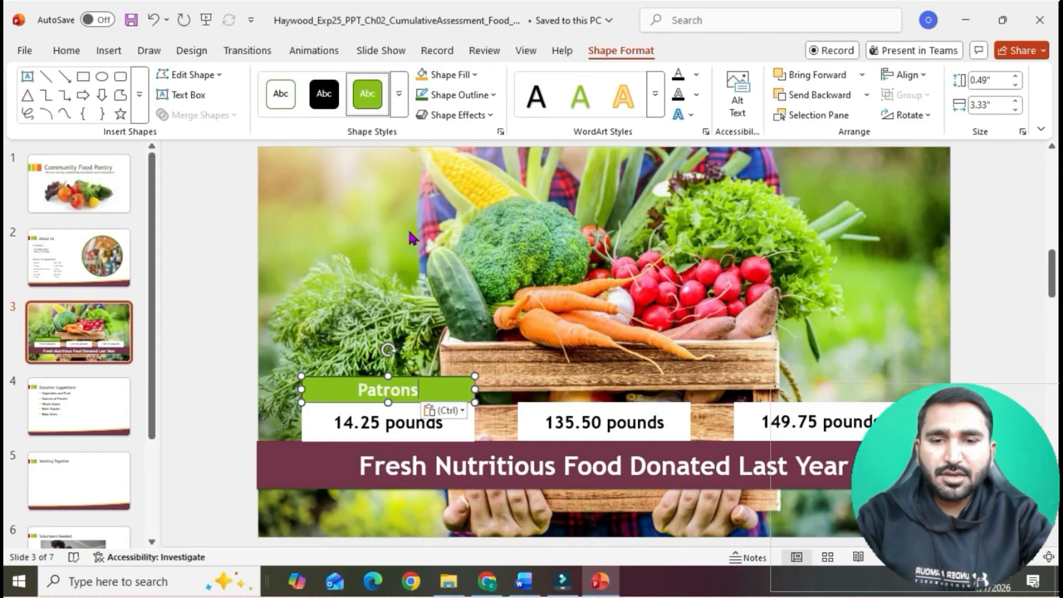
left_click(458, 415)
left_click(502, 453)
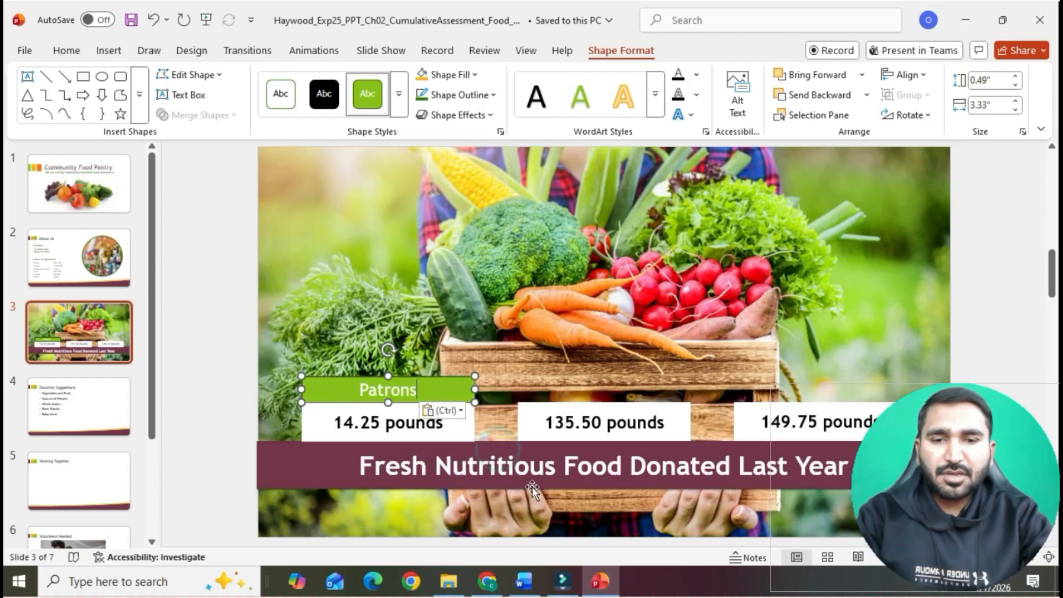
- Check the size requirement in item 7 of the Word instructions, and set the Patrons rectangle's height to 0.6" in PowerPoint
left_click(524, 581)
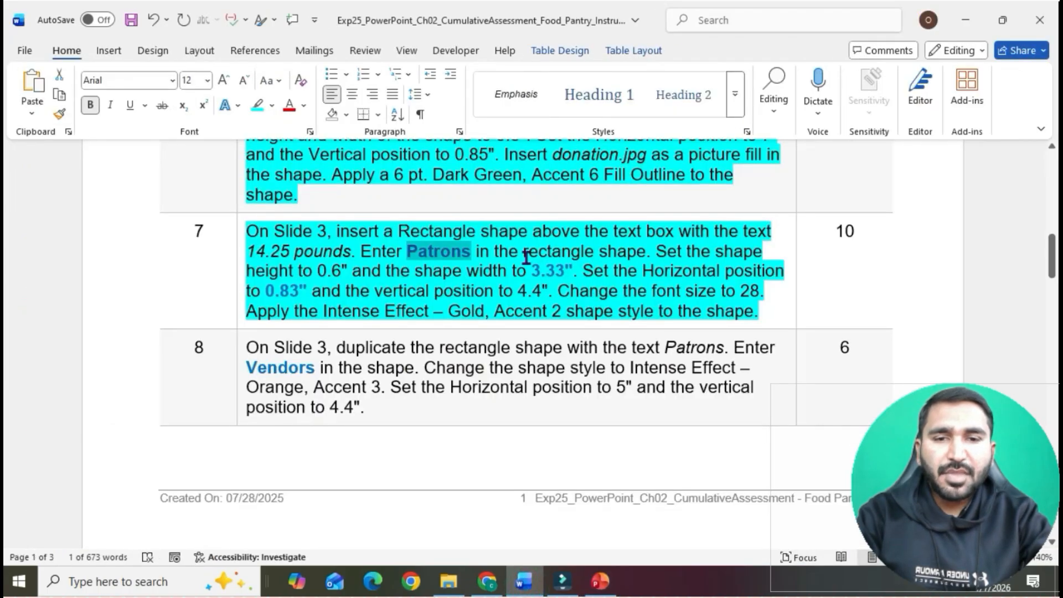
left_click_drag(660, 253, 568, 277)
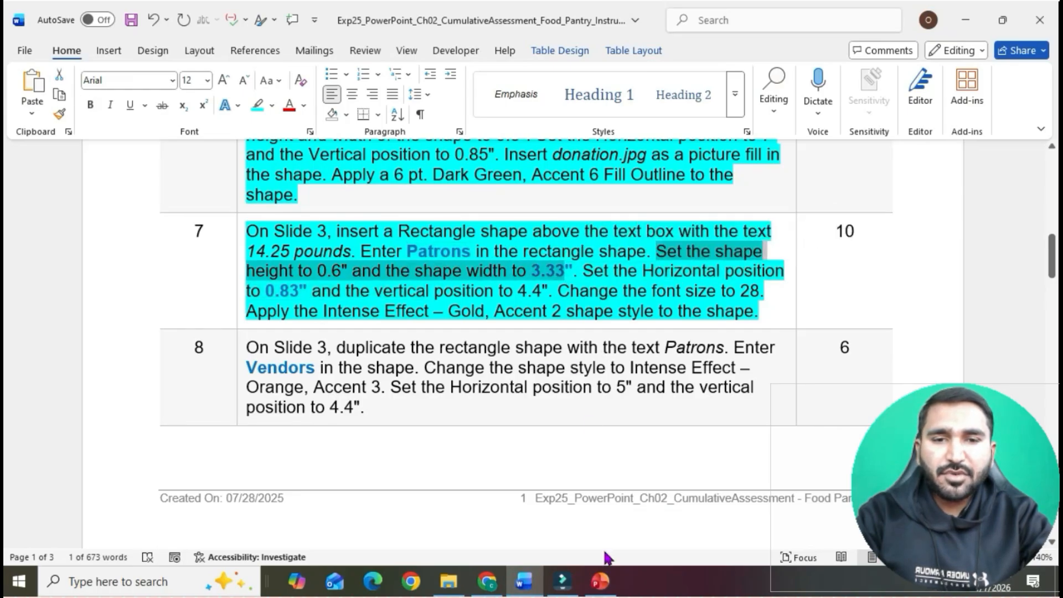
left_click(600, 581)
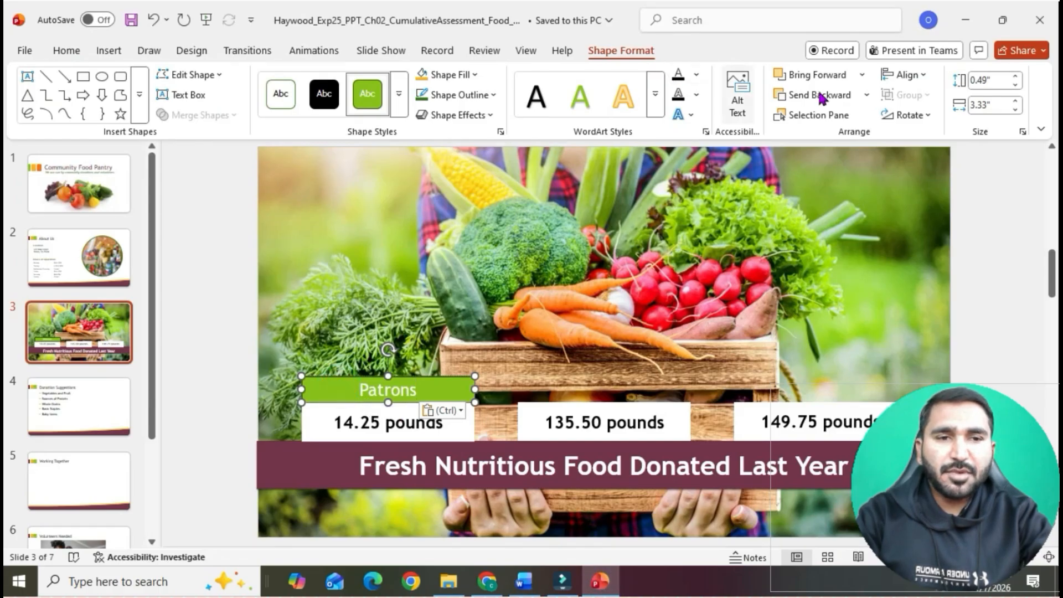
left_click(1016, 77)
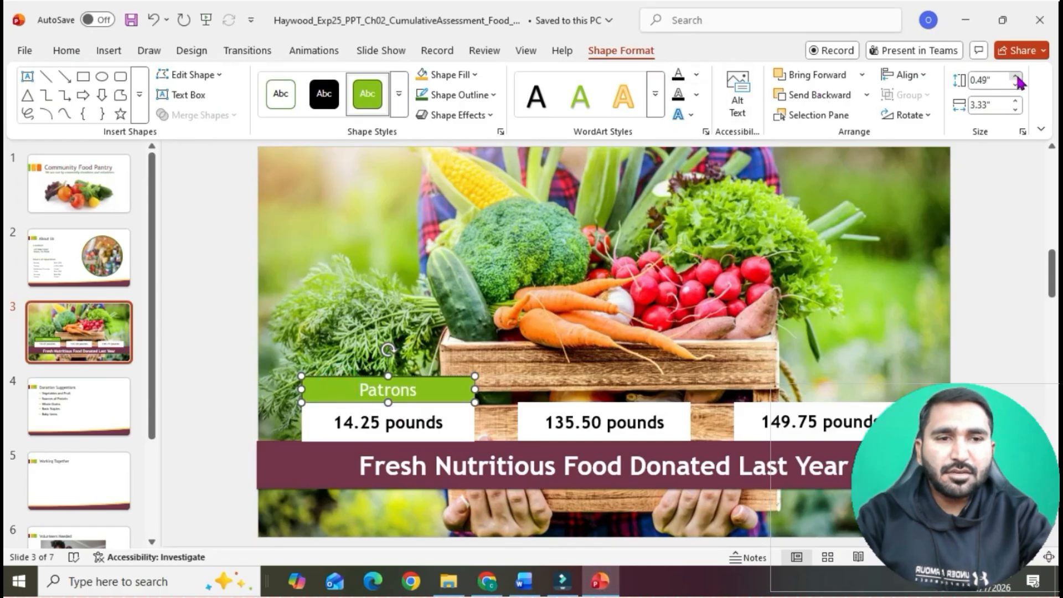
left_click(1016, 77)
left_click(521, 320)
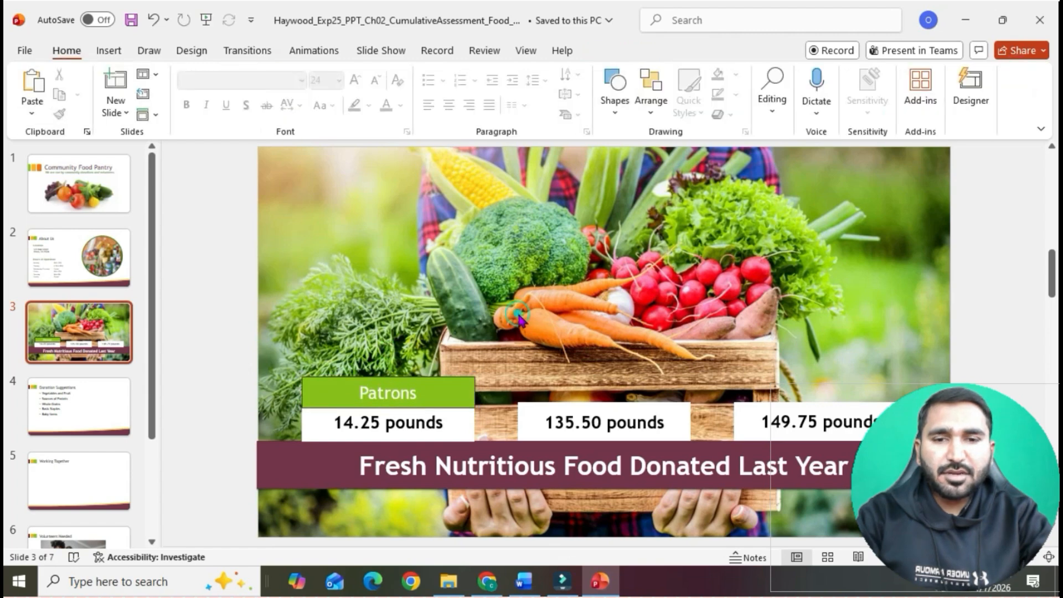
- Review the horizontal and vertical position requirements in item 7 of the Word instructions, and return to slide 3 in PowerPoint
left_click(525, 578)
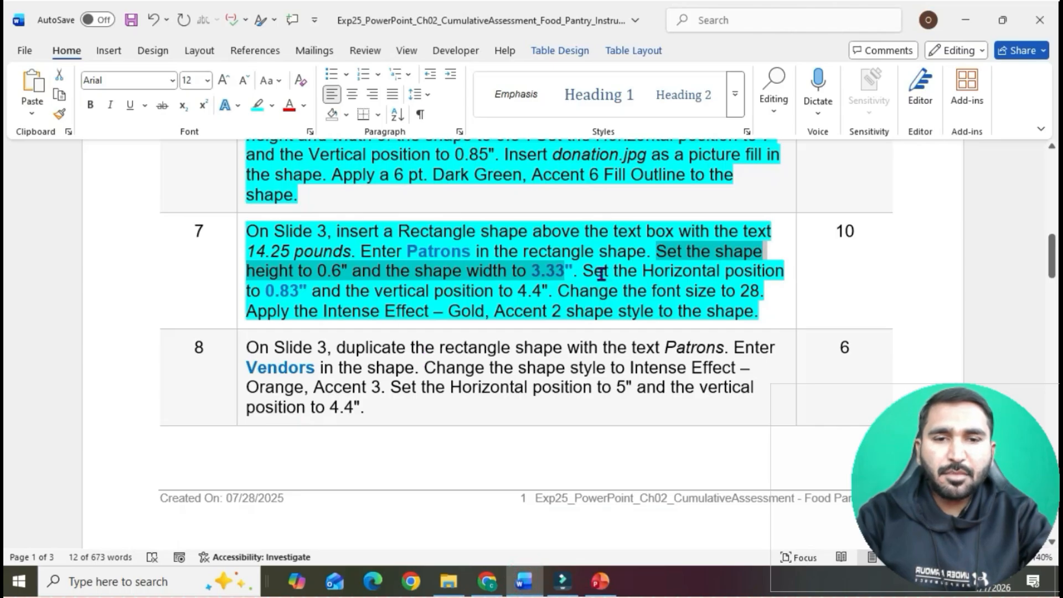
left_click_drag(587, 273, 540, 294)
left_click(598, 588)
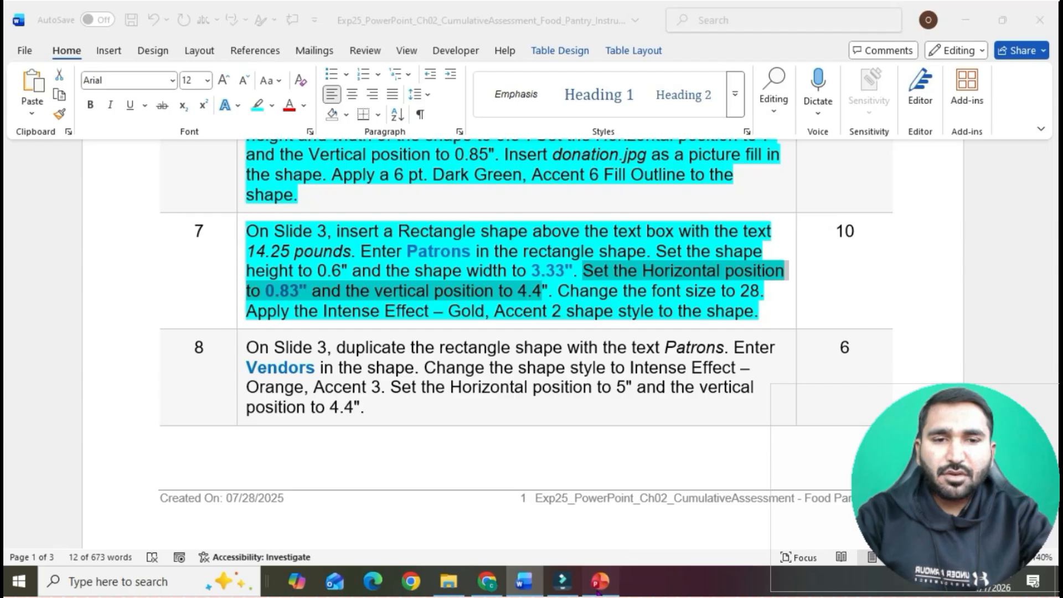
left_click(598, 591)
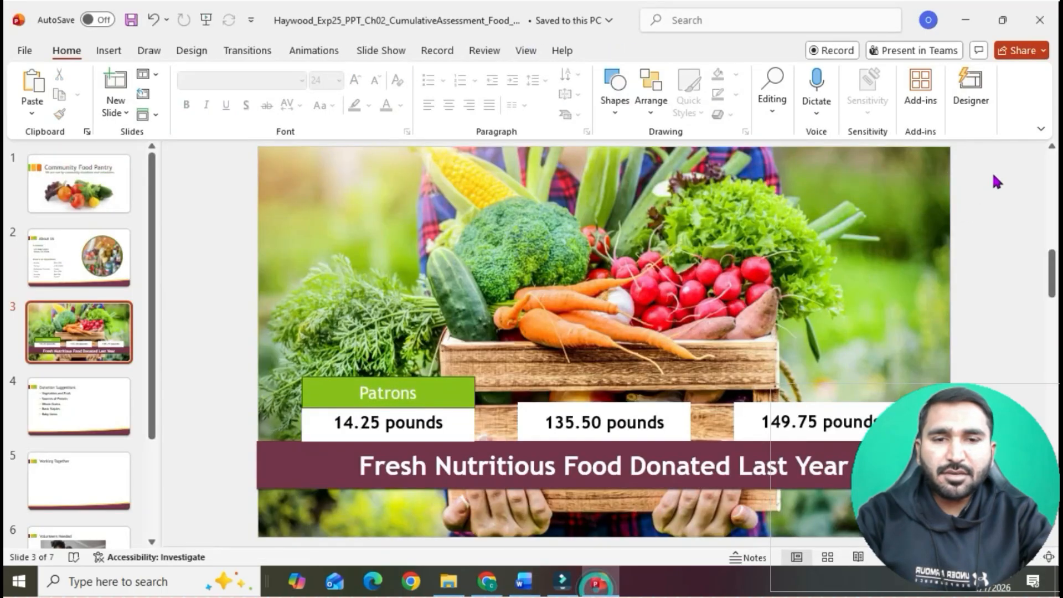
- Set the Patrons rectangle's vertical position to 4.4" from the top left corner, rechecking the Word instructions, and close the formatting settings
left_click(459, 402)
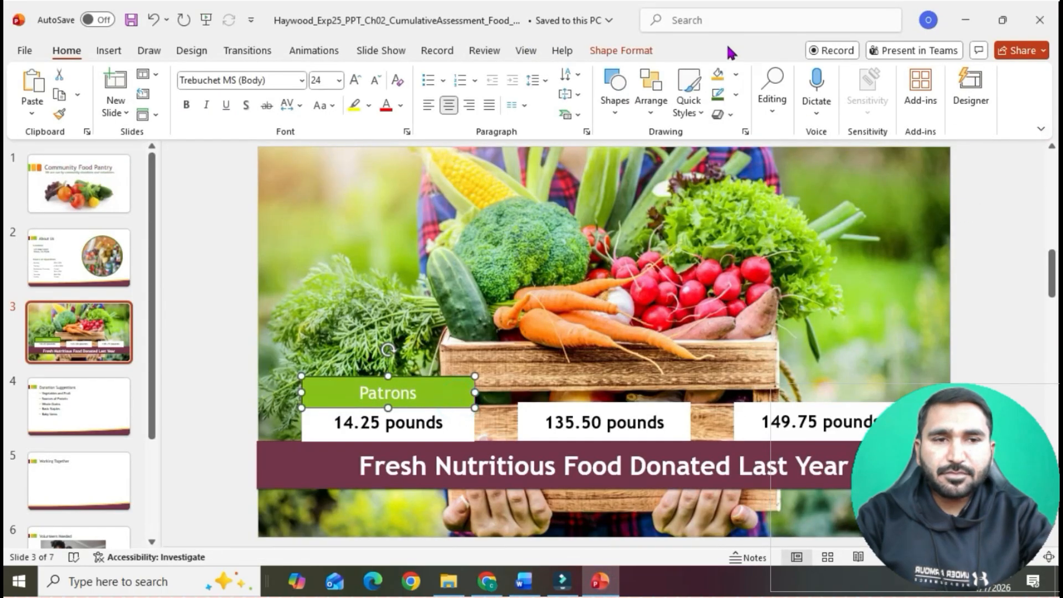
left_click(644, 52)
left_click(1023, 131)
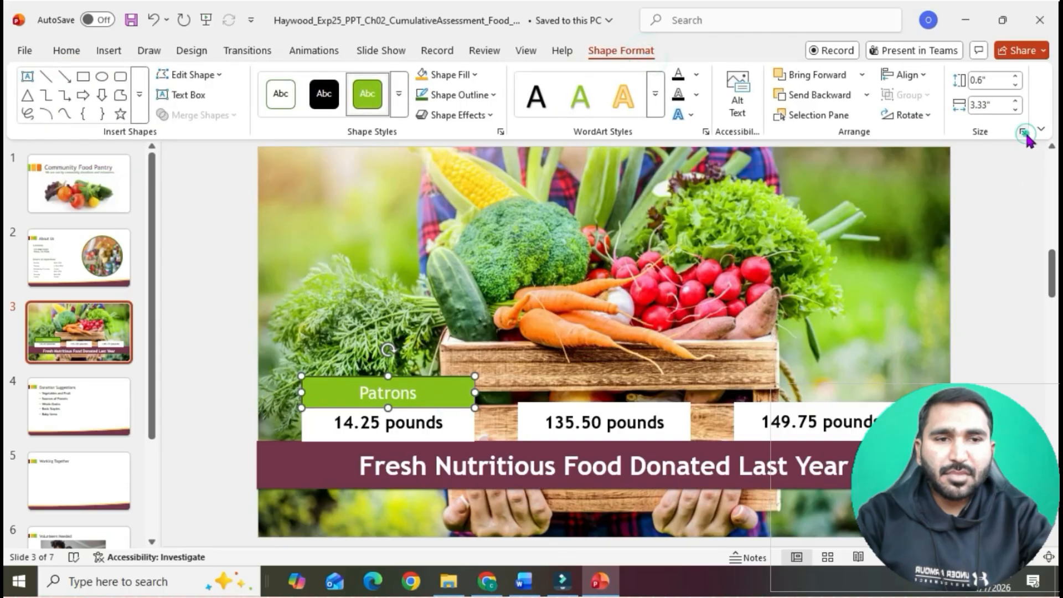
scroll(937, 349, "down", 1)
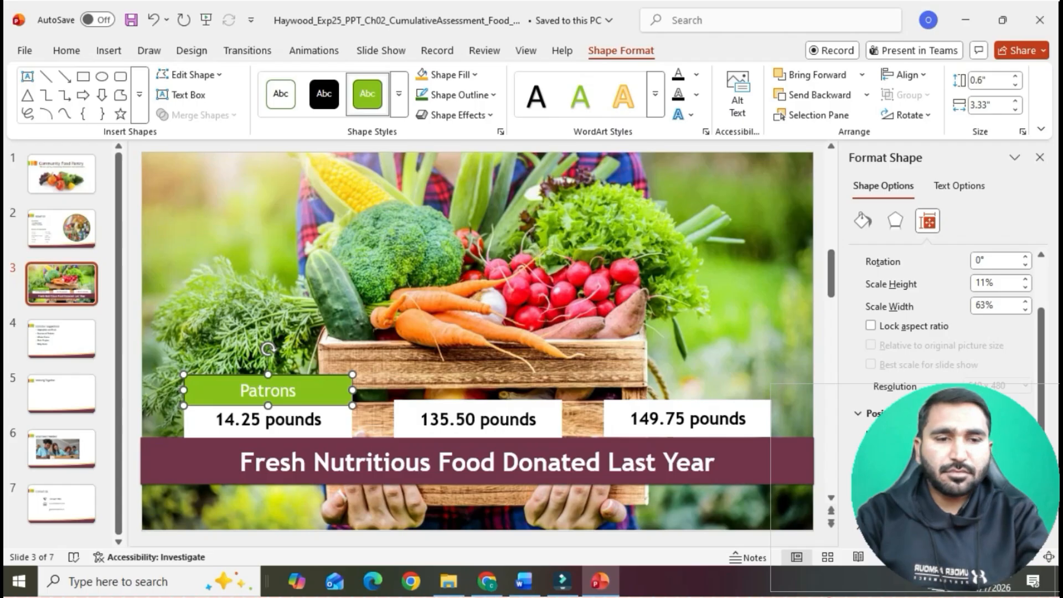
left_click(525, 582)
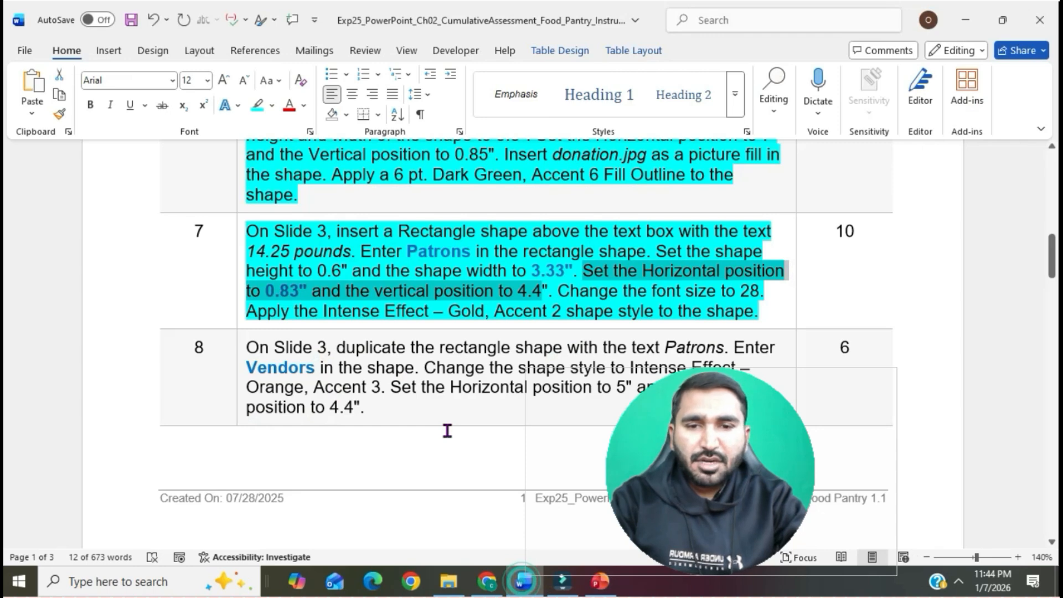
left_click(599, 583)
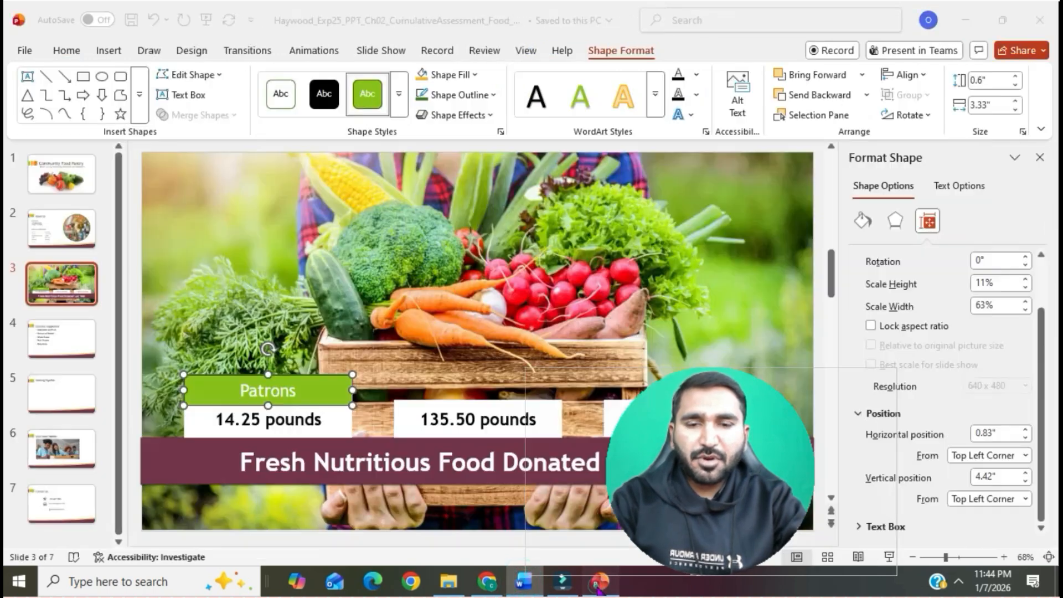
left_click(1025, 474)
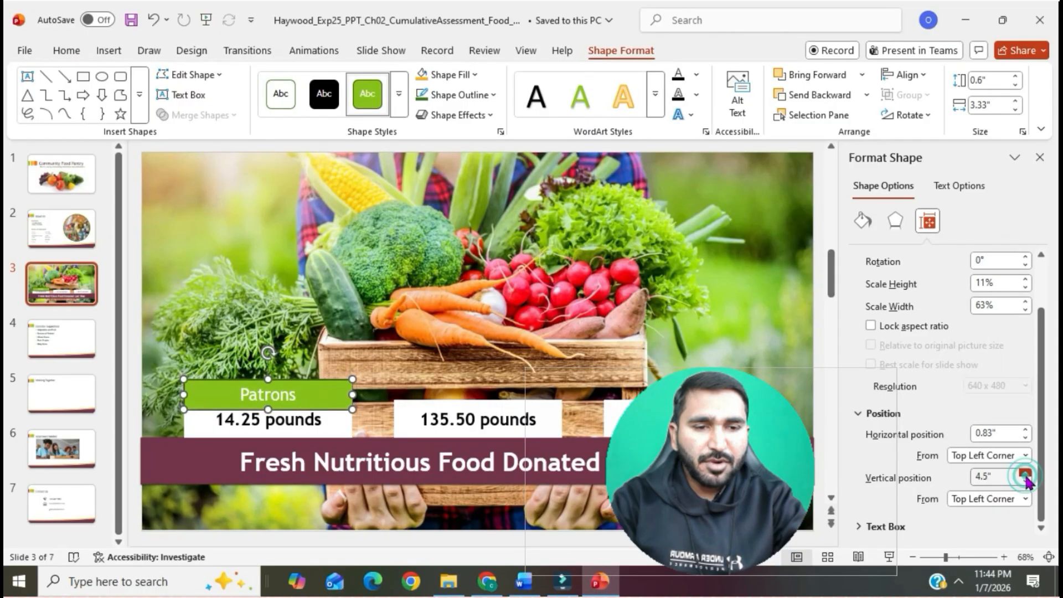
left_click(1004, 476)
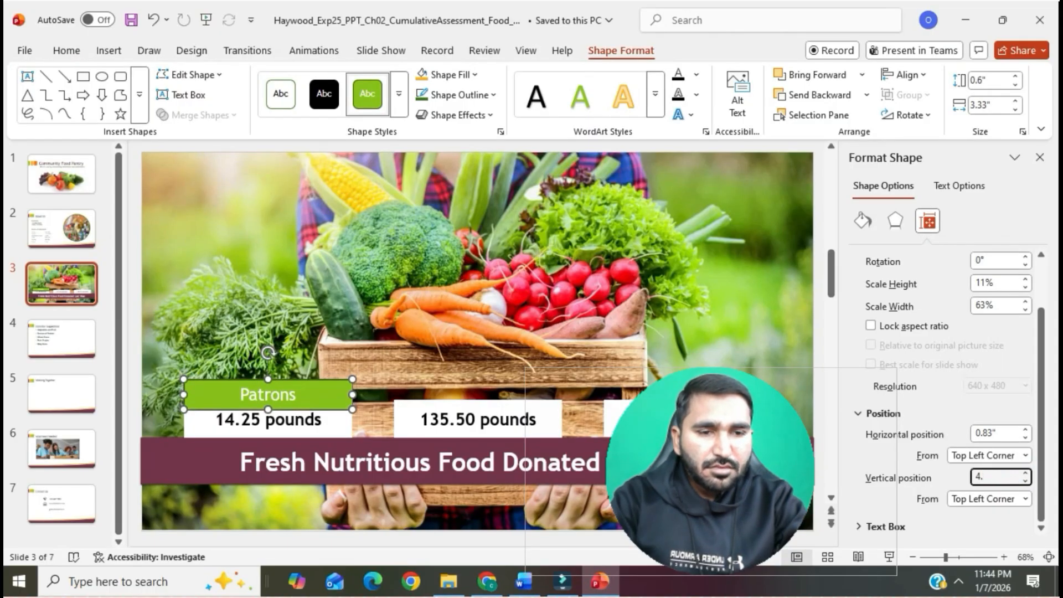
key("Return")
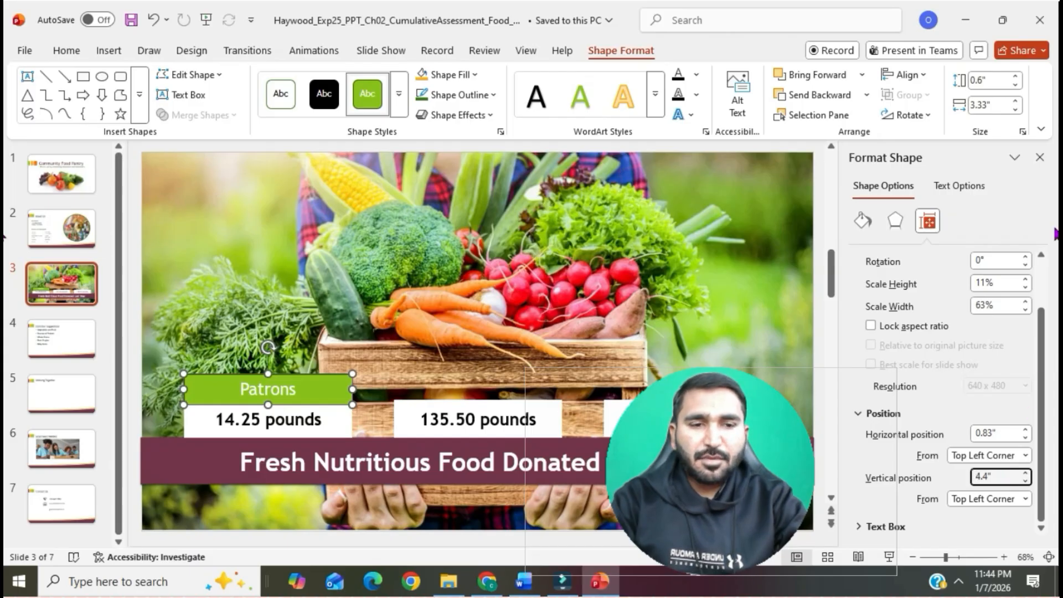
left_click(1040, 158)
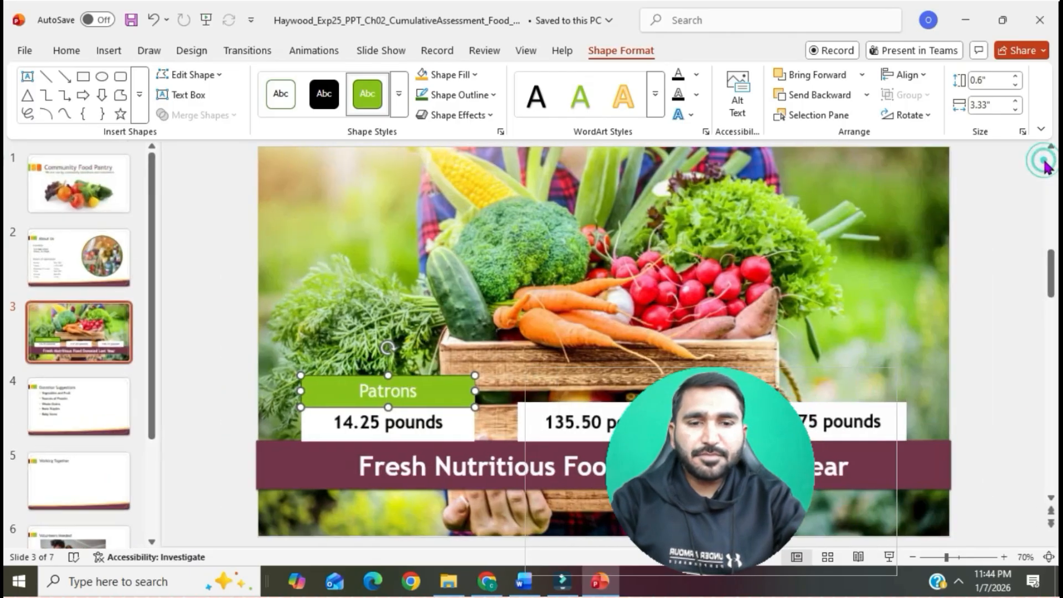
left_click(889, 194)
- Check the font size requirement in item 7 of the Word instructions, and set the Patrons text to 28 pt in PowerPoint
left_click(524, 581)
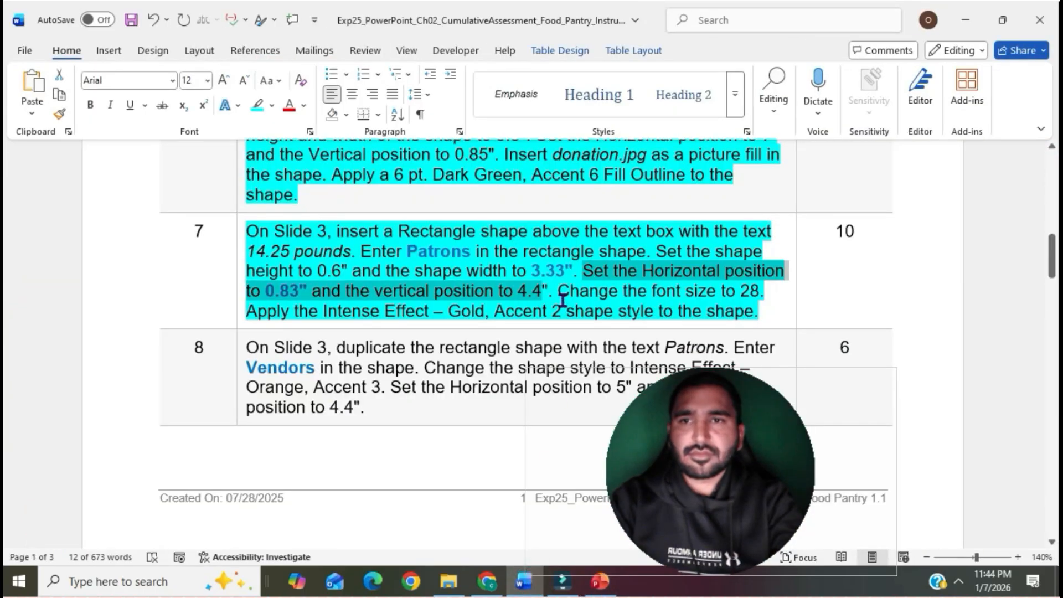
left_click_drag(560, 292, 761, 293)
left_click(599, 582)
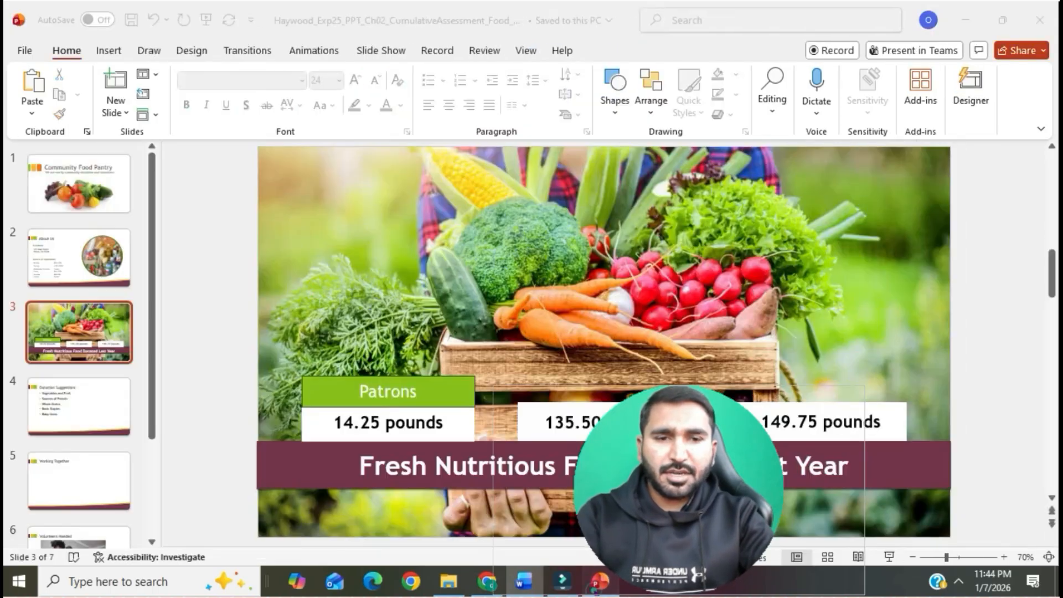
left_click_drag(360, 392, 426, 392)
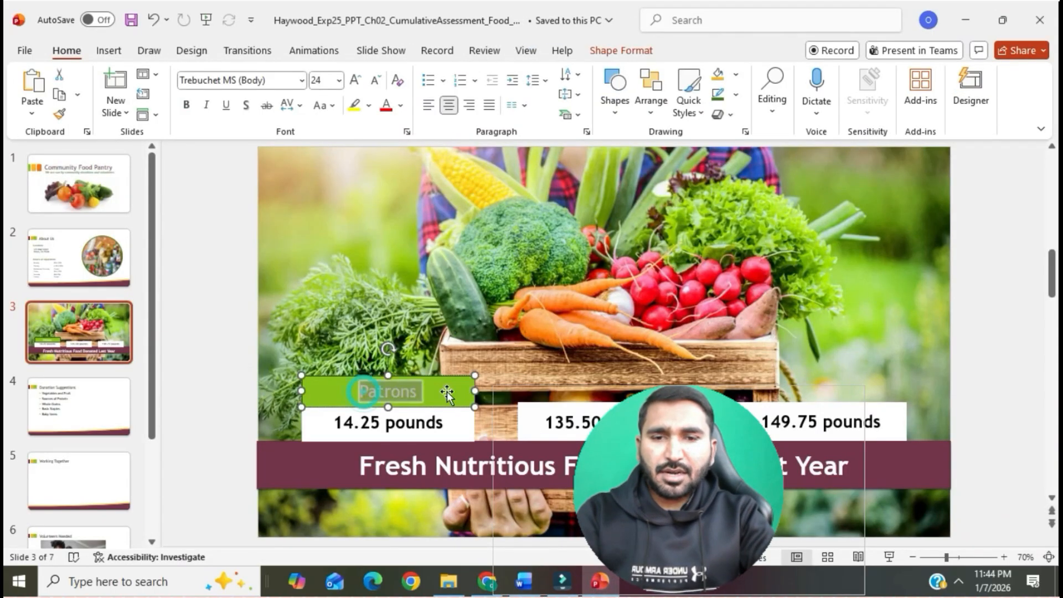
left_click(339, 81)
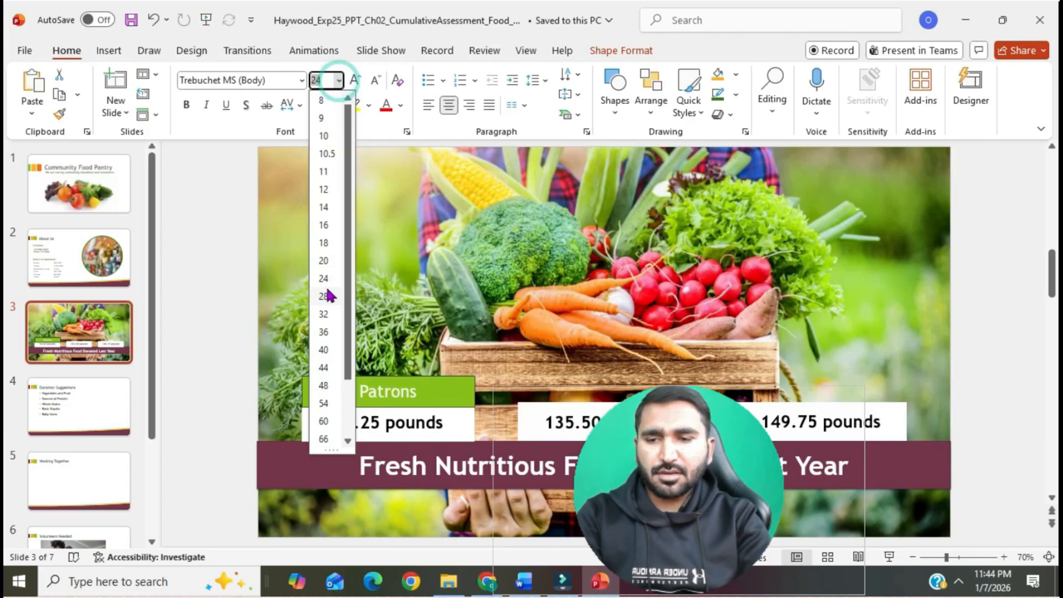
left_click(327, 297)
left_click(259, 263)
- Check the shape style requirement in Word's item 7, and apply Intense Effect - Gold, Accent 2 to the Patrons rectangle in PowerPoint
left_click(523, 581)
left_click_drag(252, 313, 767, 313)
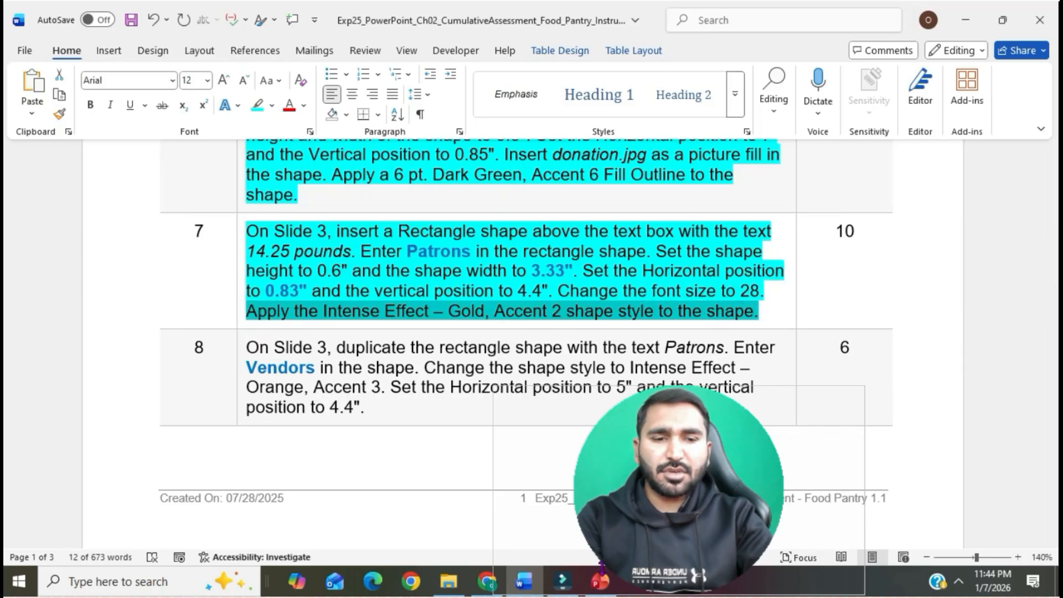
left_click(601, 580)
left_click(457, 392)
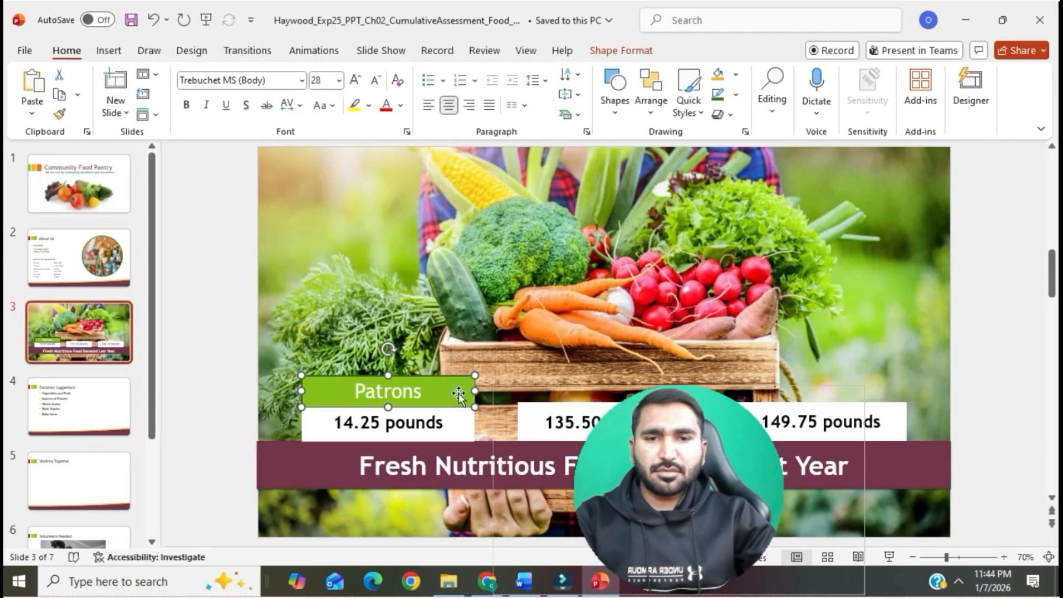
left_click(622, 50)
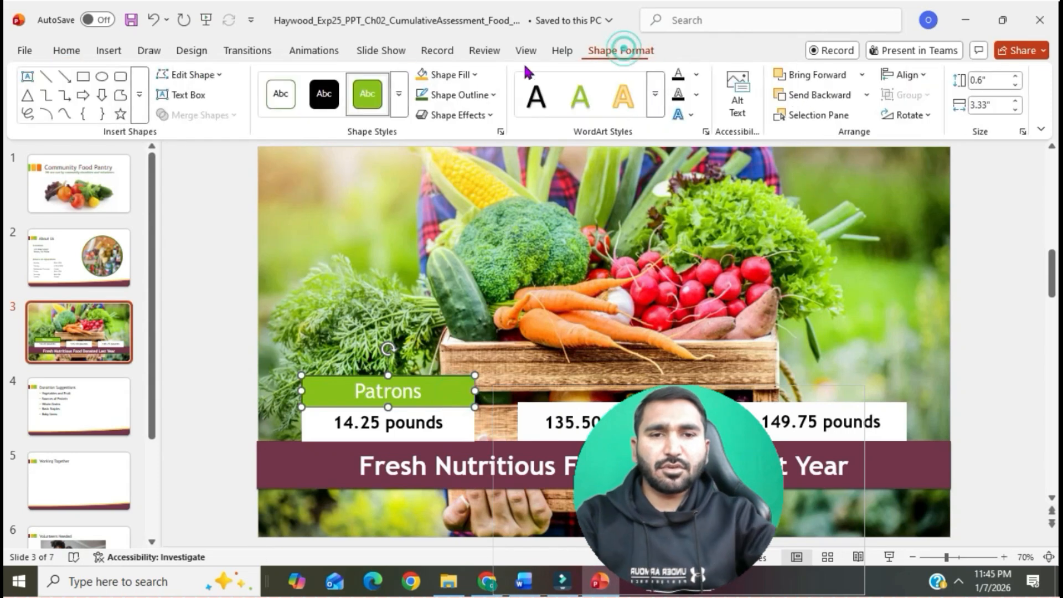
left_click(399, 94)
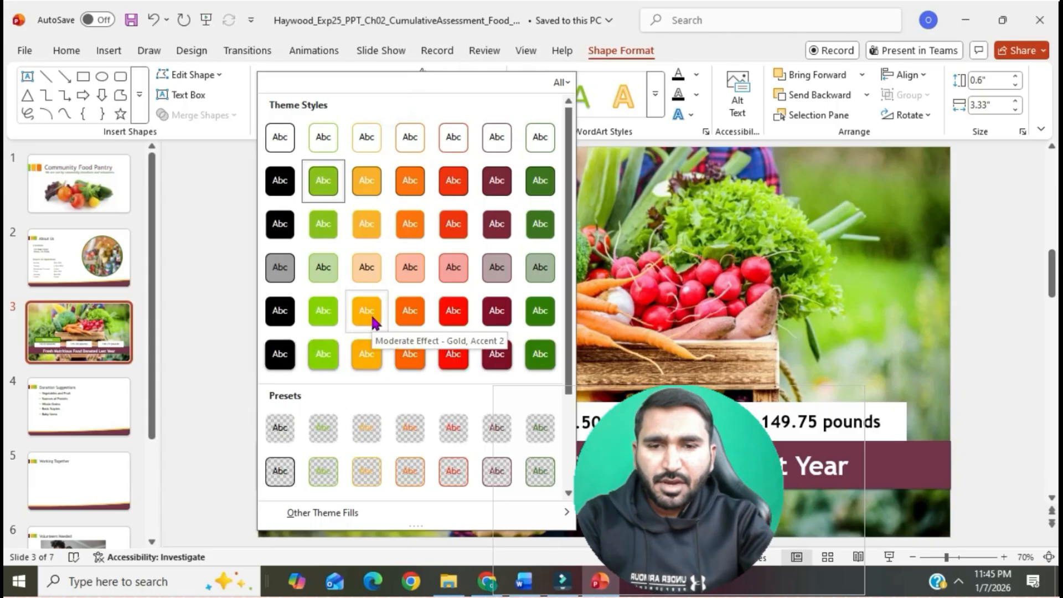
left_click(361, 357)
left_click(319, 314)
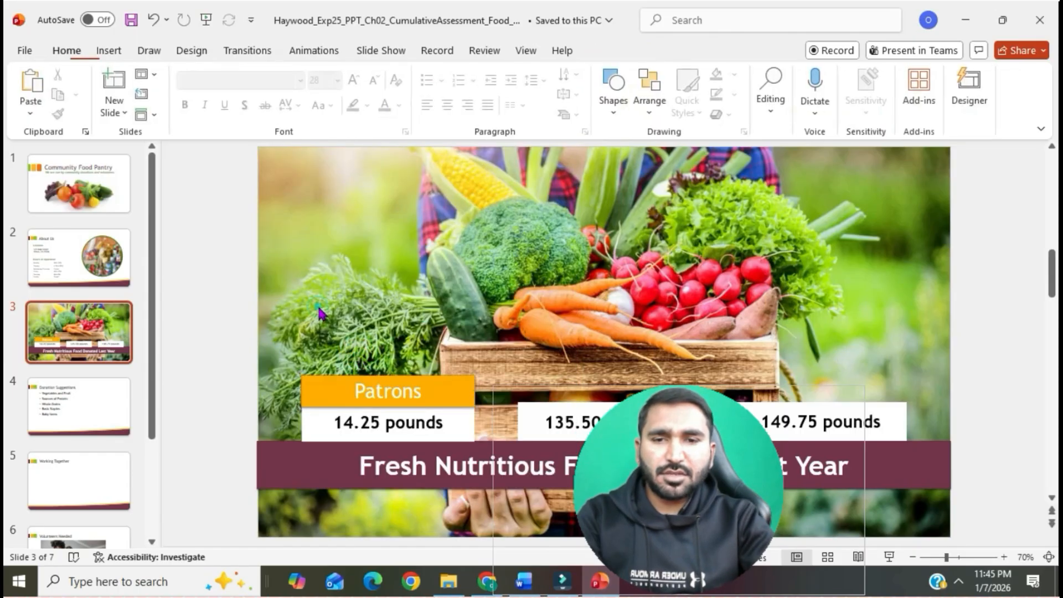
- Switch to the Word instructions and highlight the text of item 8 in the same cyan colour as item 7
key("alt+Tab")
left_click(641, 311)
scroll(637, 307, "down", 3)
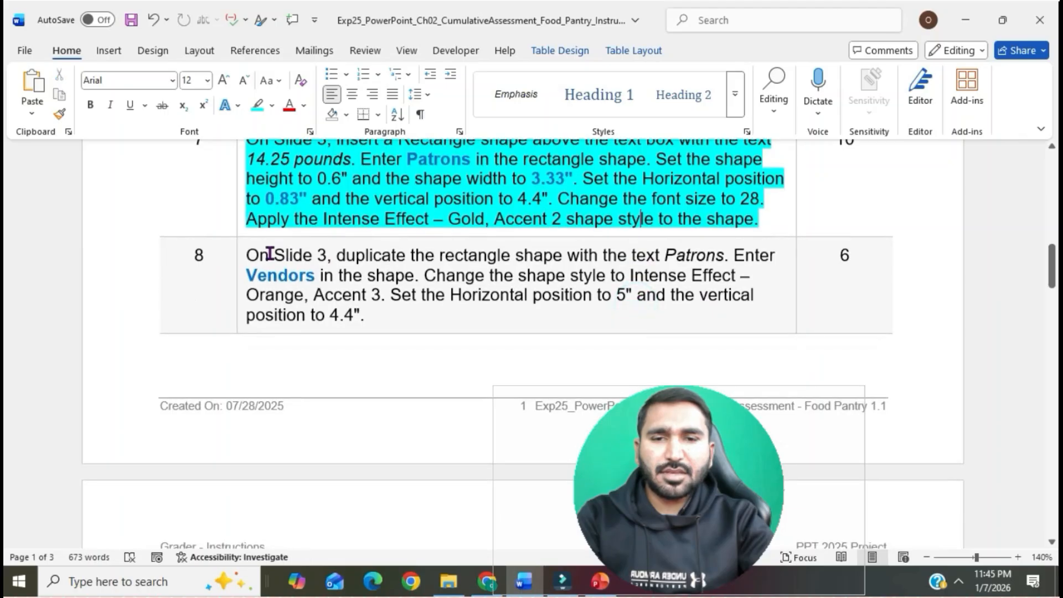
left_click(242, 257)
left_click(317, 229)
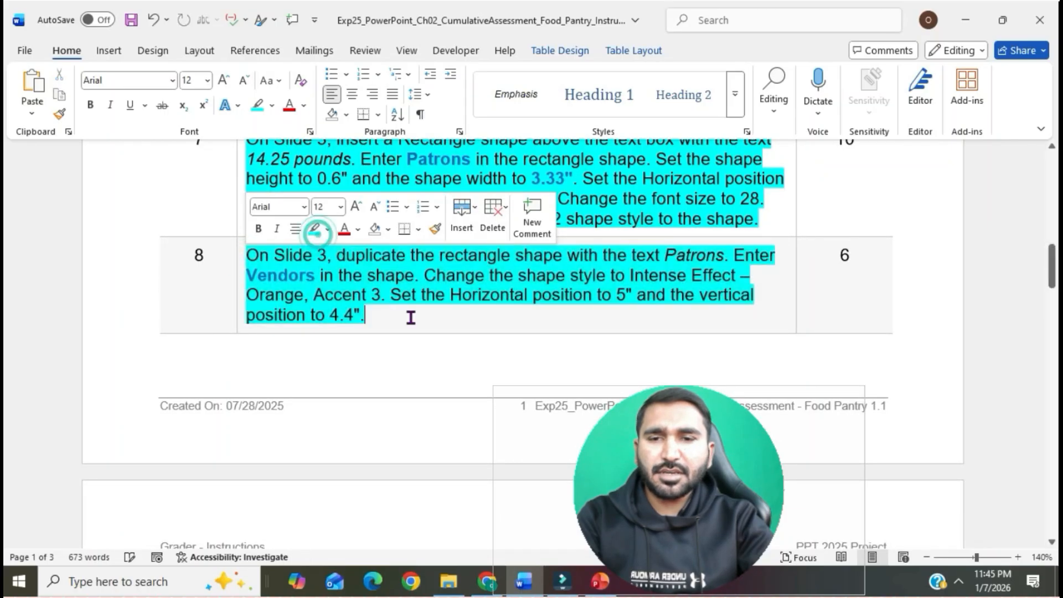
left_click(410, 316)
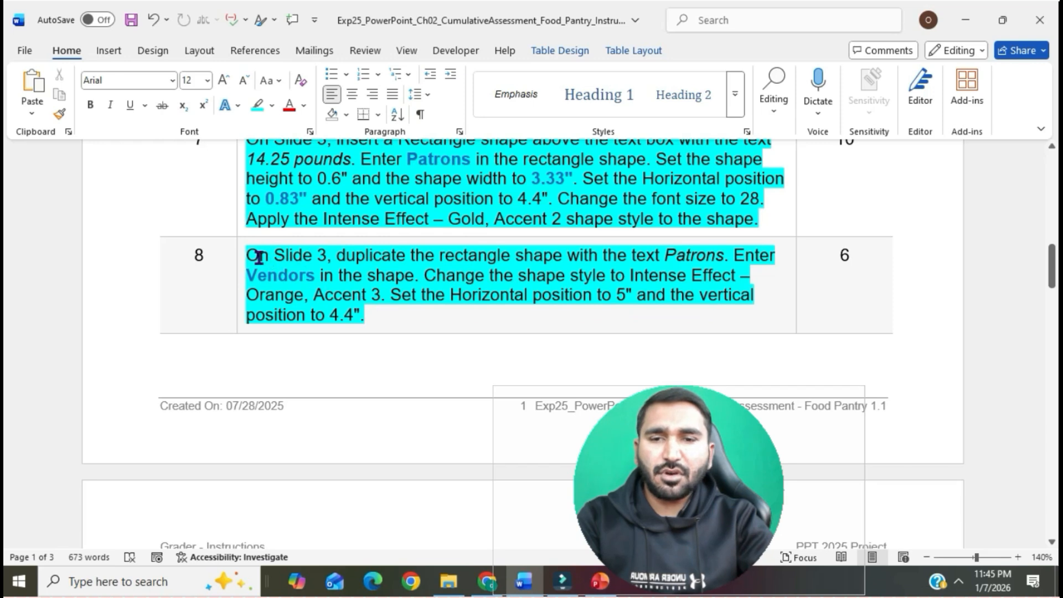
- Mark the duplication requirement in item 8 of the Word instructions, and duplicate the Patrons rectangle on slide 3 in PowerPoint
left_click_drag(258, 257, 723, 255)
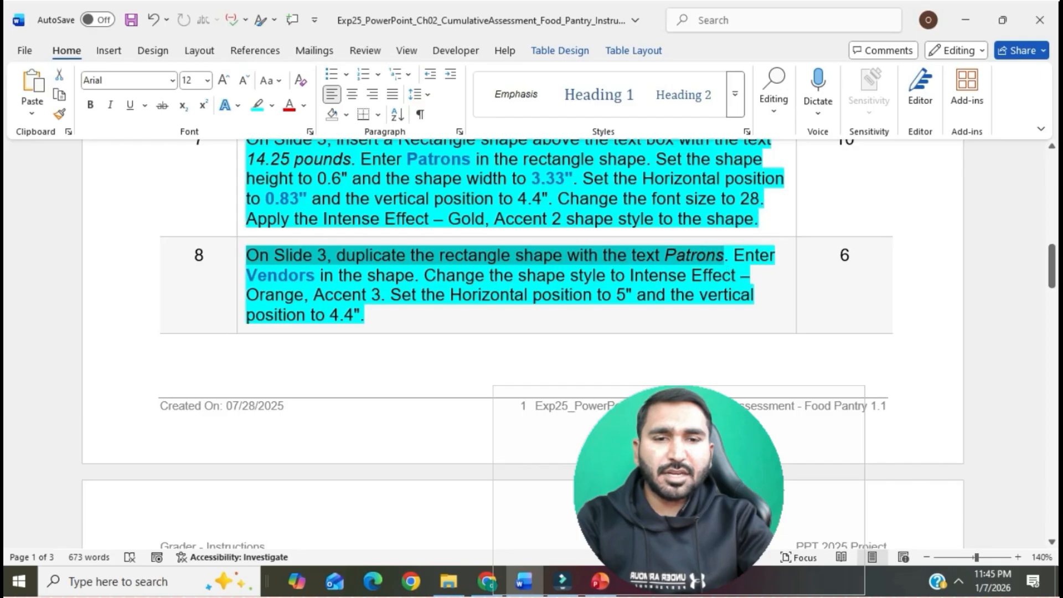
left_click(603, 581)
left_click(339, 396)
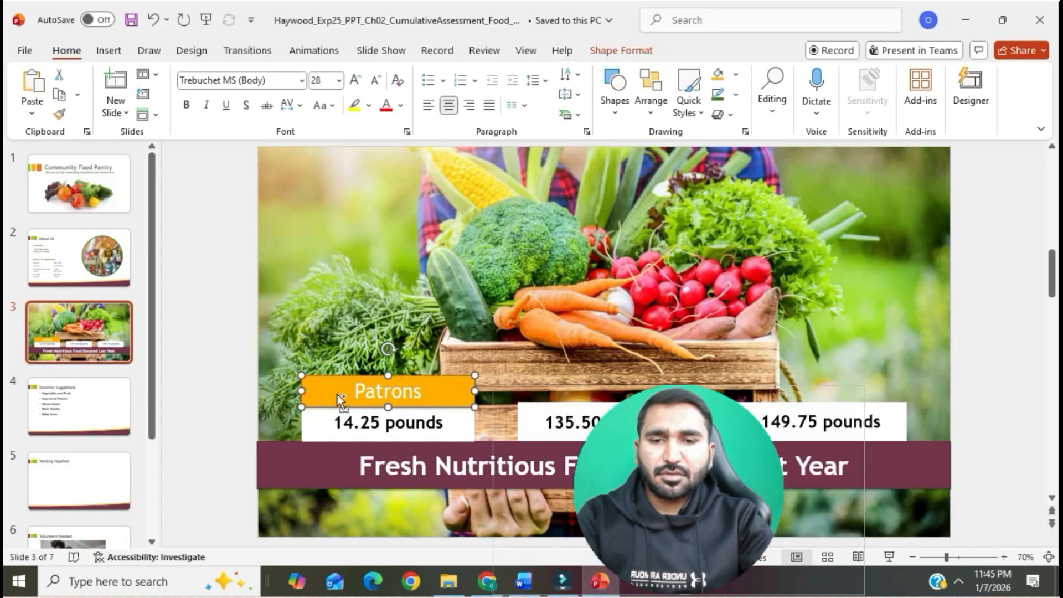
key("ctrl+d")
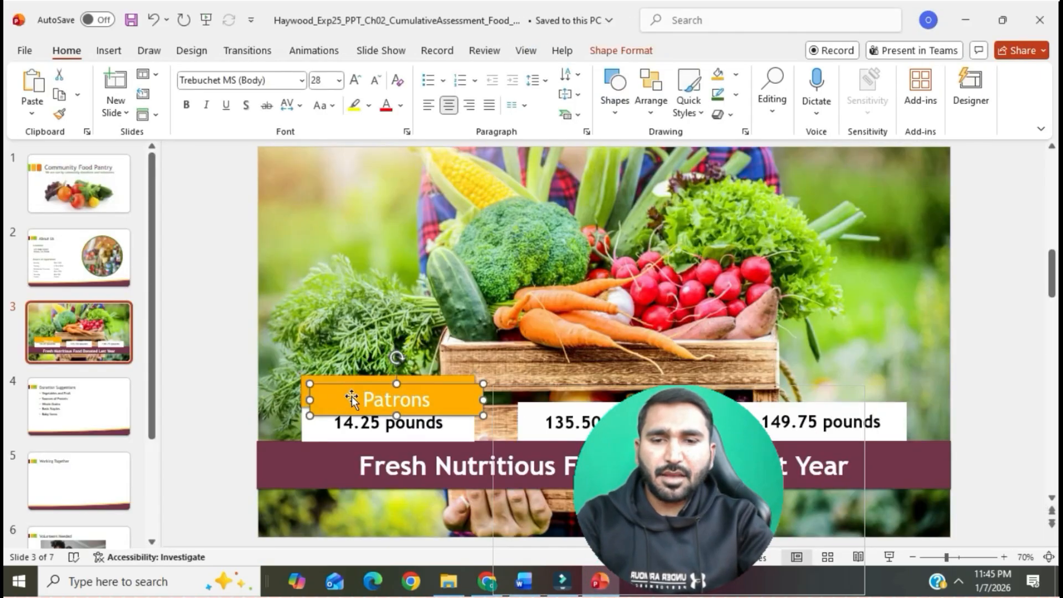
- Check the new label in Word's item 8, move the duplicate rectangle above the 135.50 pounds box in PowerPoint, and replace its text with "Vendors"
left_click(525, 587)
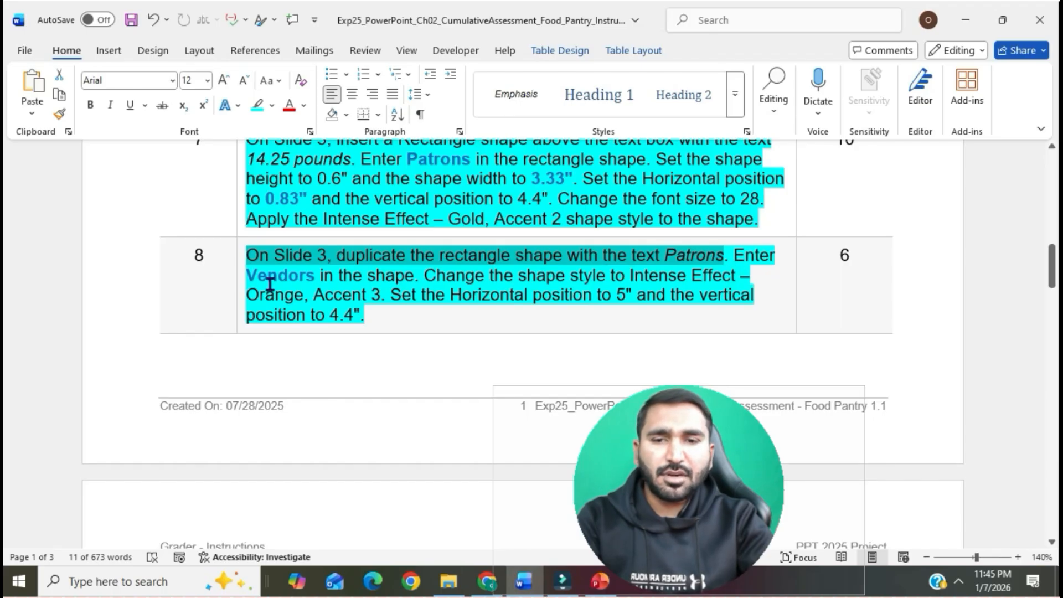
left_click_drag(248, 275, 315, 275)
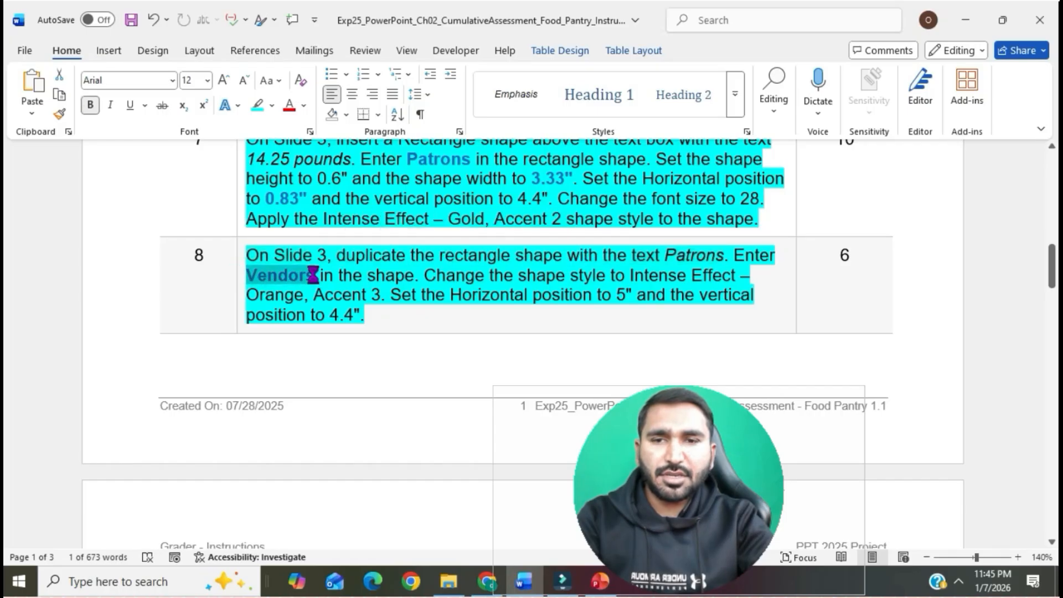
left_click(601, 581)
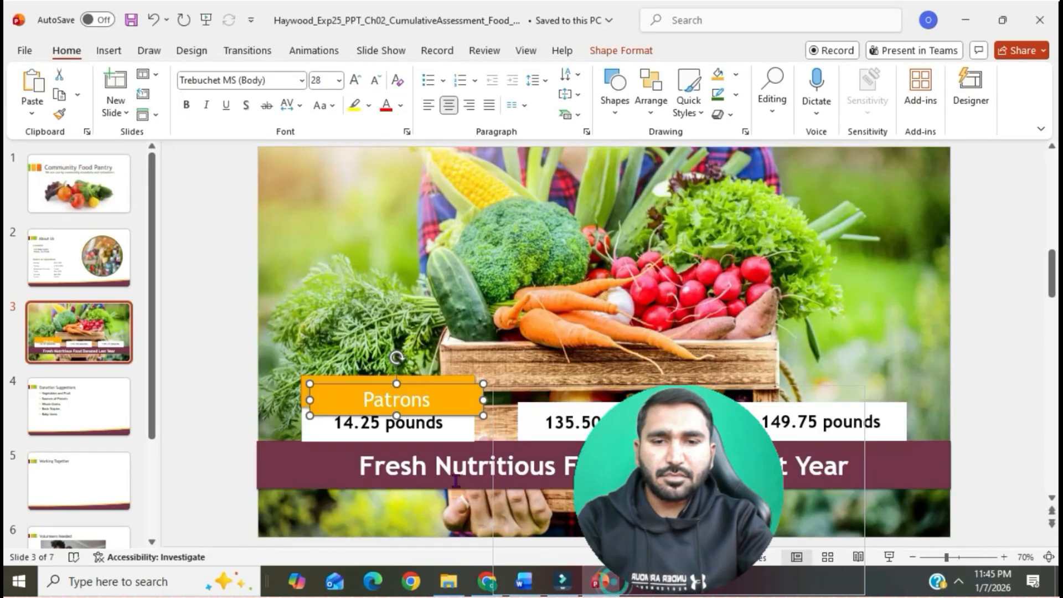
left_click_drag(449, 404, 658, 386)
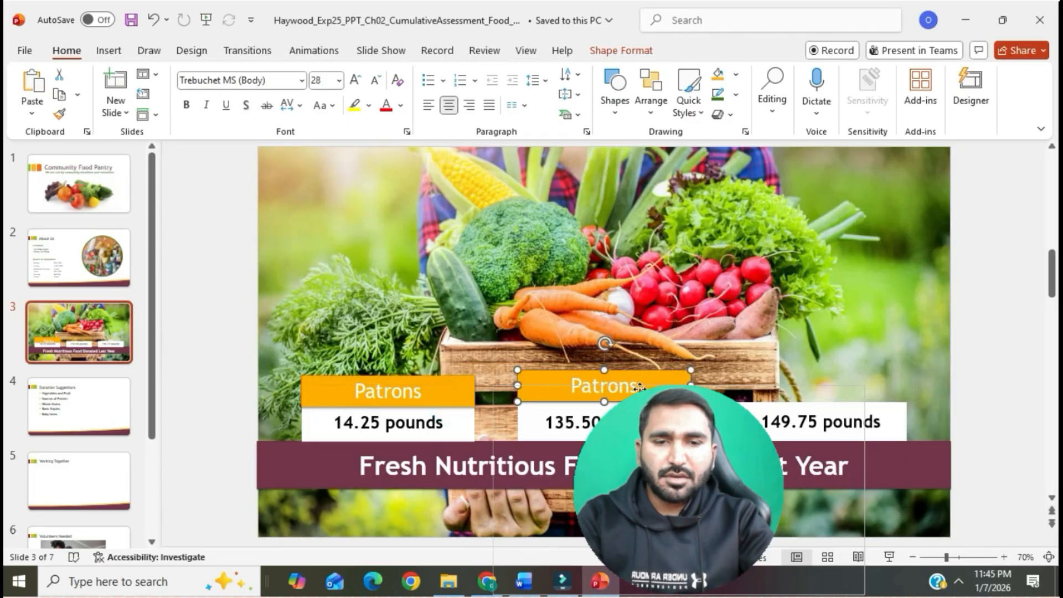
double_click(604, 388)
type("Vendors")
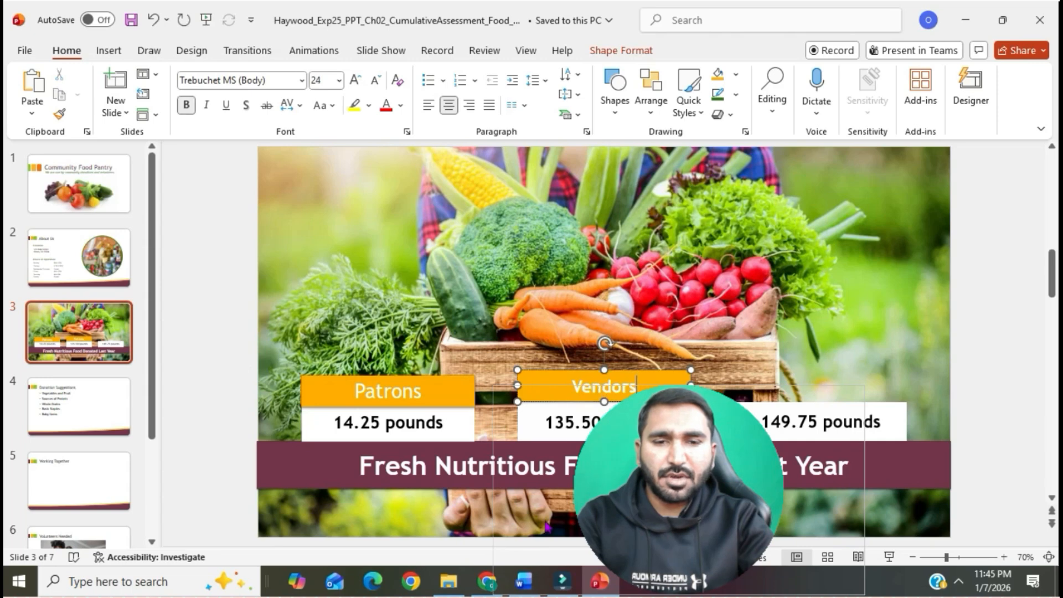
- Check the shape style requirement in item 8 of the Word instructions, and open the shape style choices for the Vendors rectangle in PowerPoint
left_click(523, 581)
left_click_drag(437, 279, 391, 299)
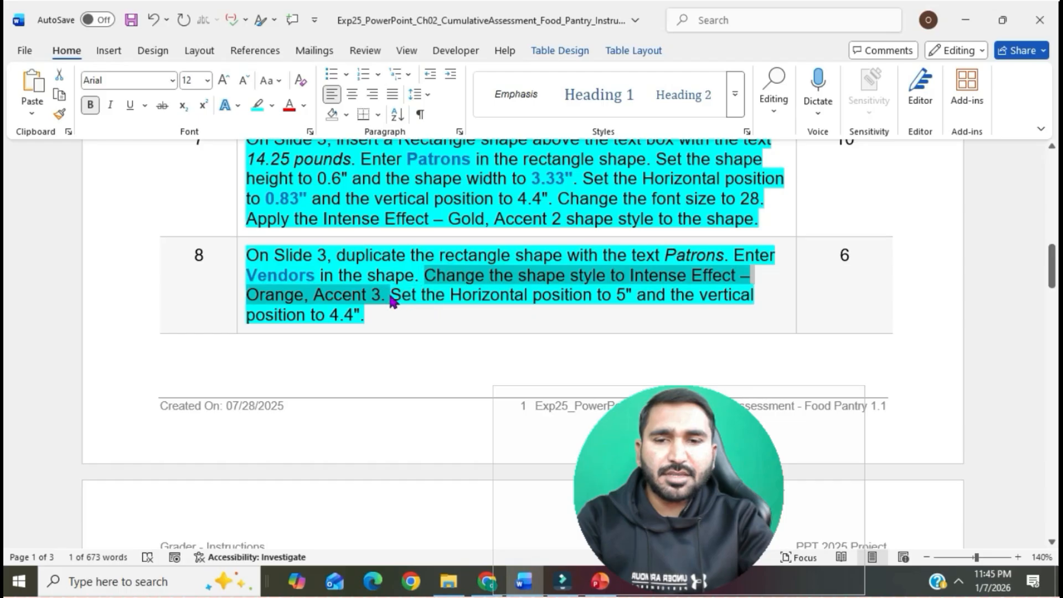
key("alt+Tab")
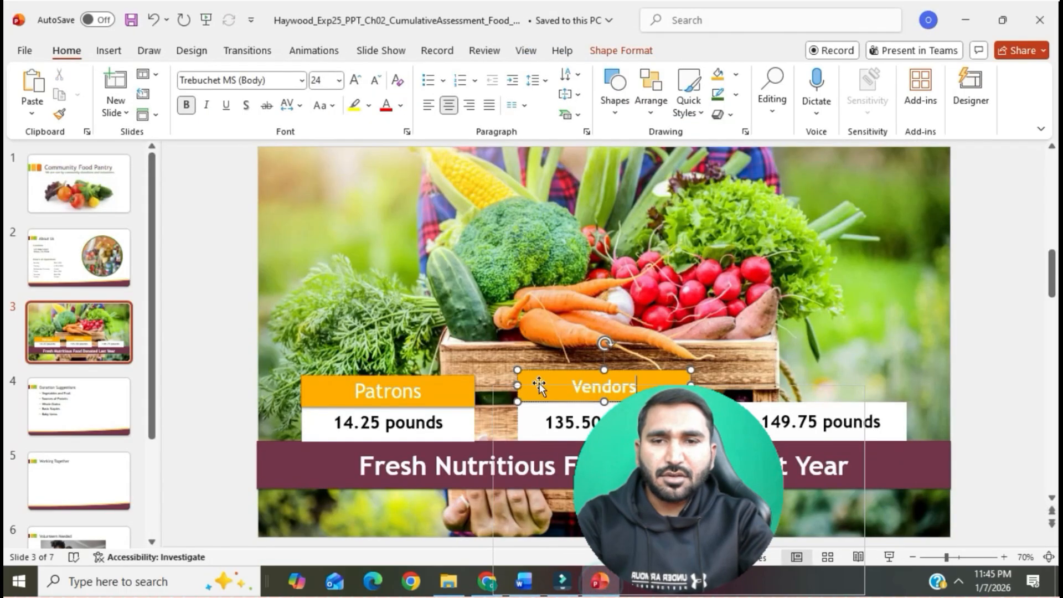
left_click(604, 50)
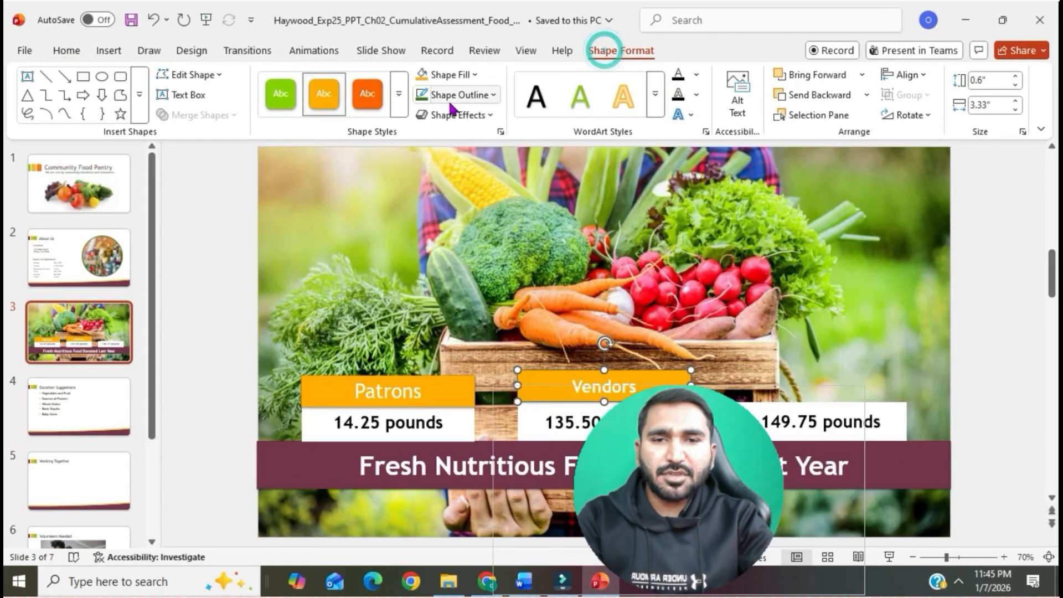
left_click(398, 101)
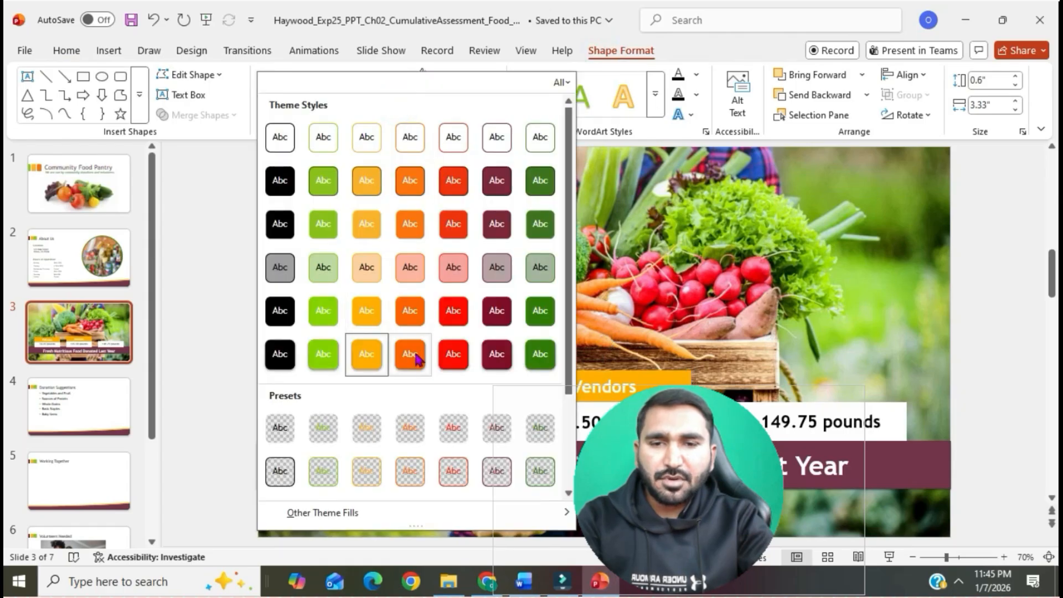